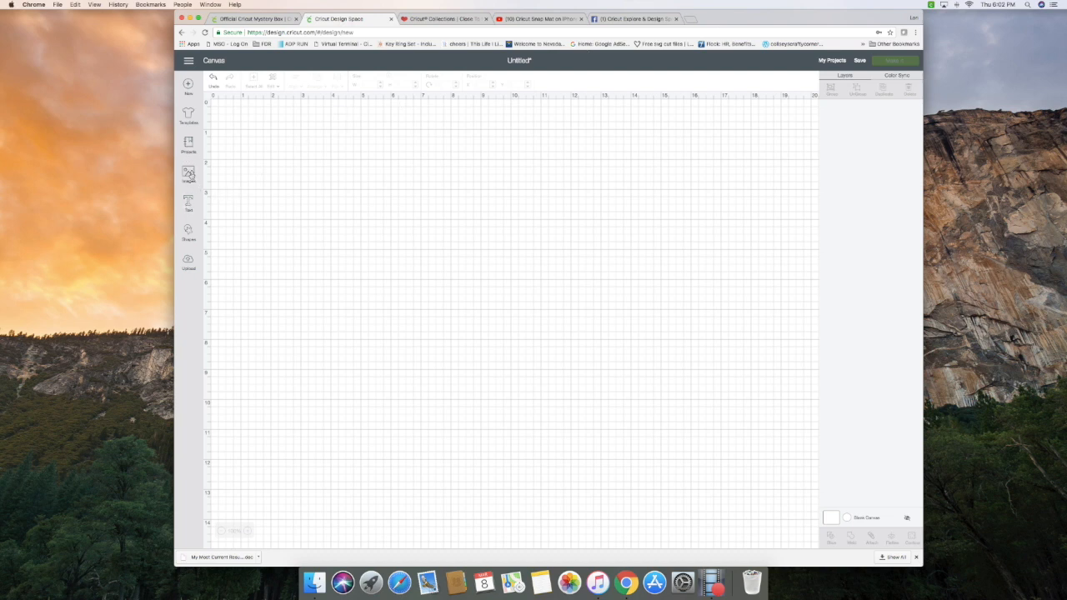
Step: Search the image cartridges for "Close to my Heart" and open all images of the Artfully Sent cartridge
click(189, 175)
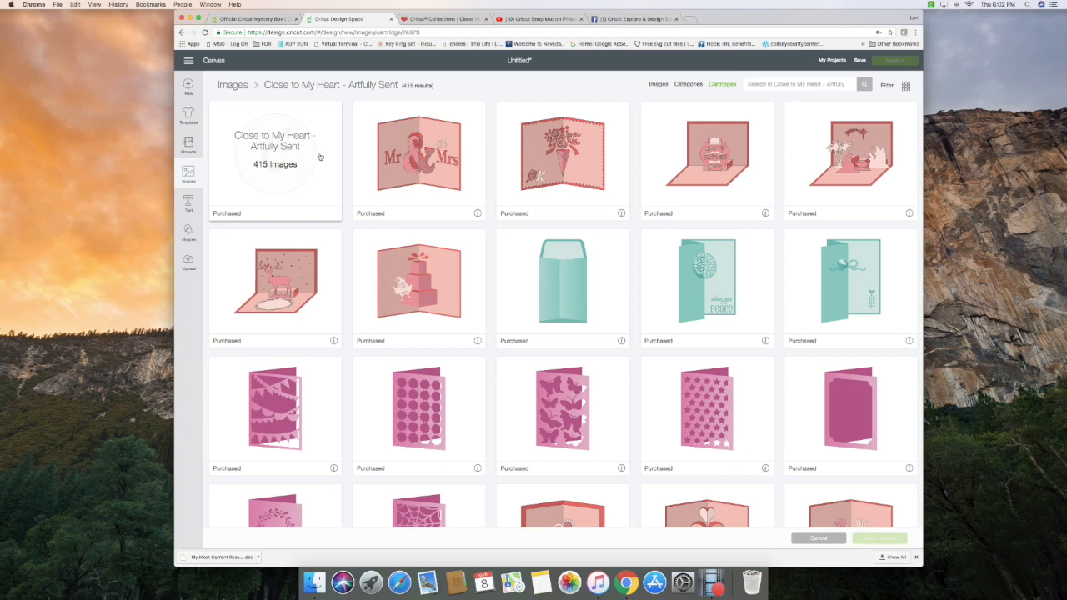
click(724, 86)
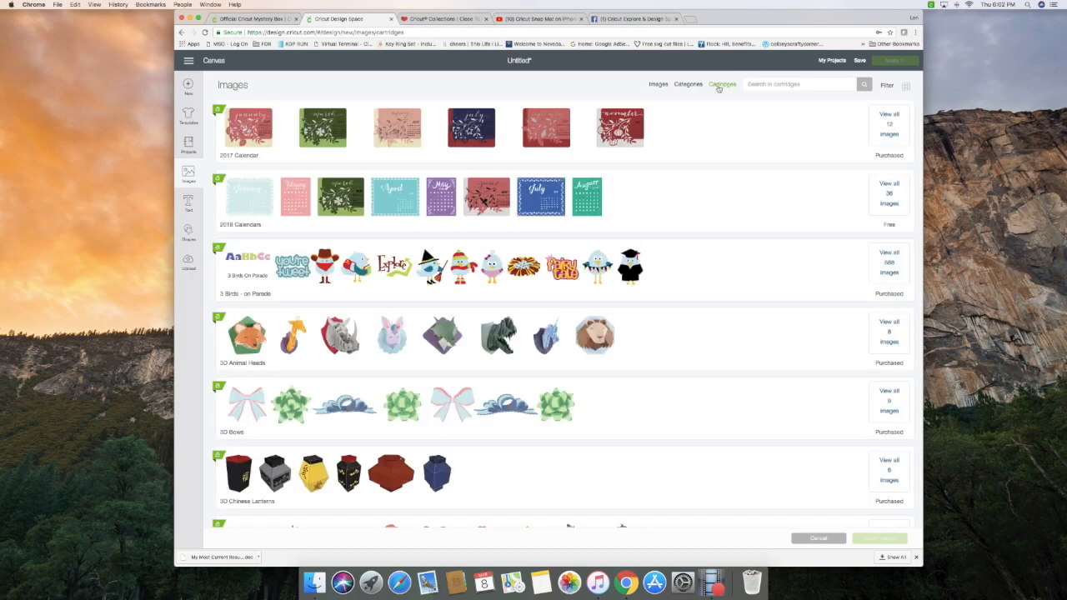
click(764, 84)
text(close to my Heart)
key(Return)
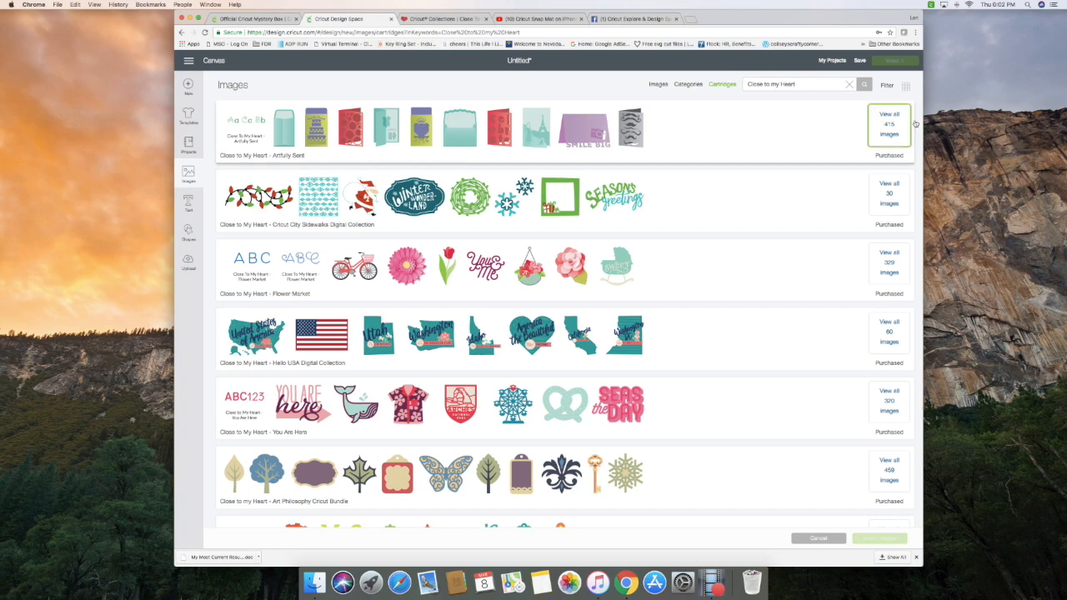
click(889, 127)
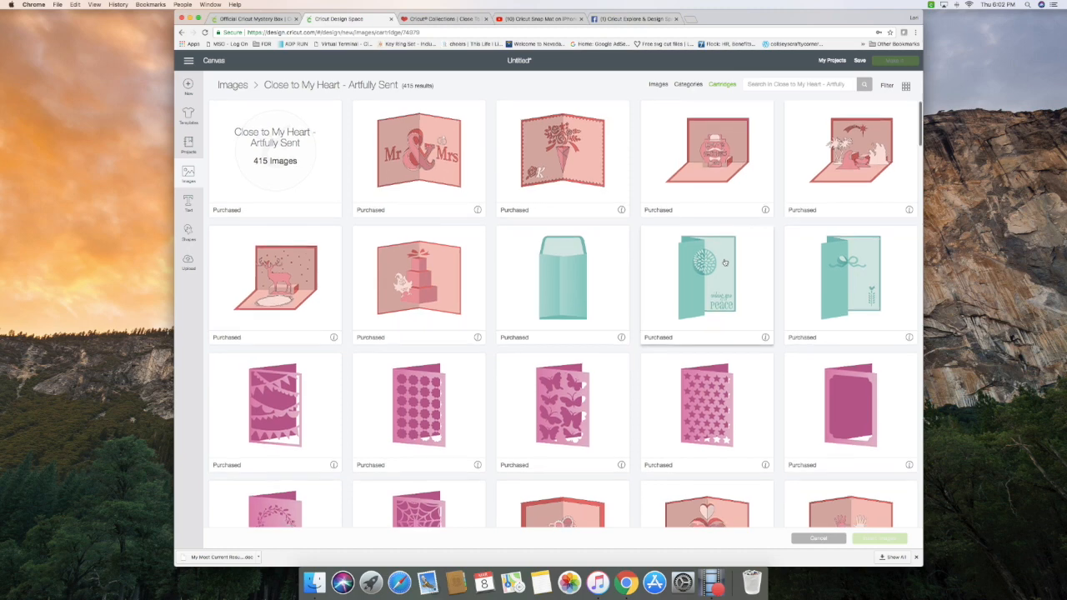
Step: Insert the pink card with butterfly cutouts and move it toward the middle of the canvas
scroll(704, 240, down, 5)
scroll(705, 239, up, 2)
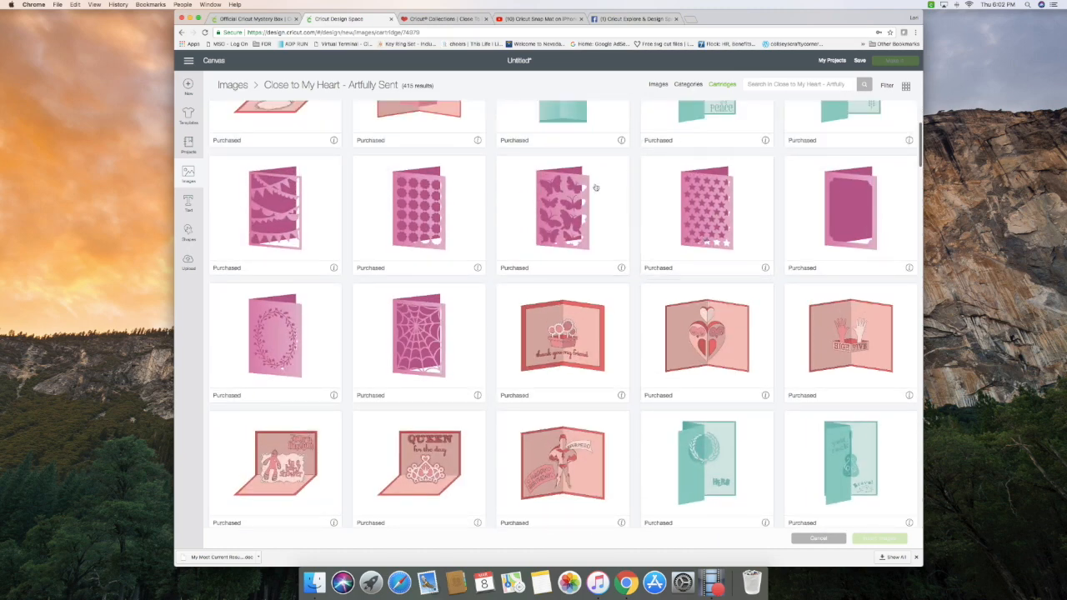
click(563, 215)
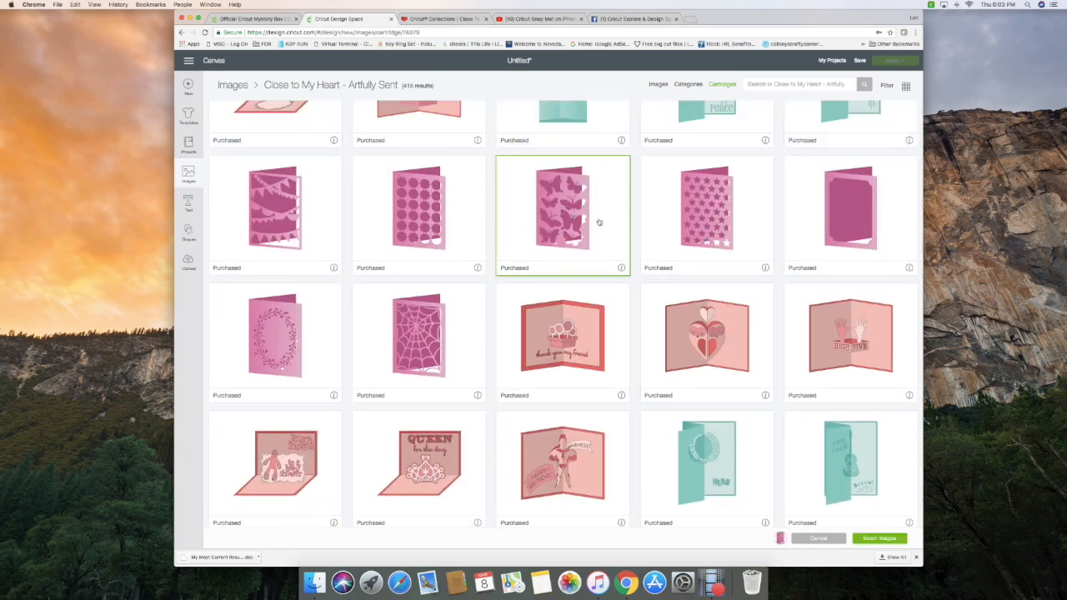
click(866, 540)
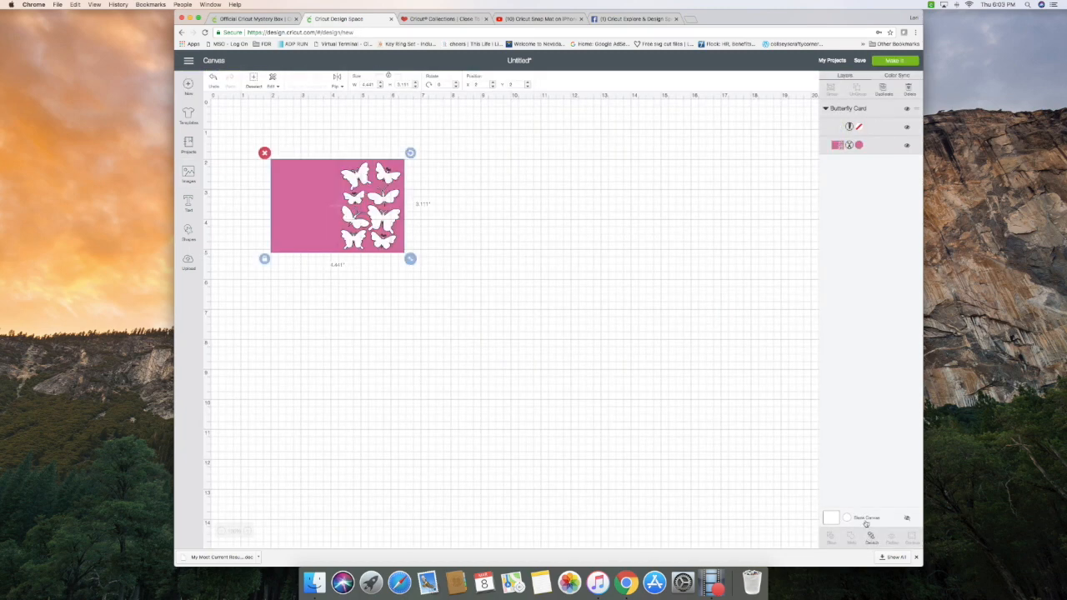
drag(352, 202, 536, 265)
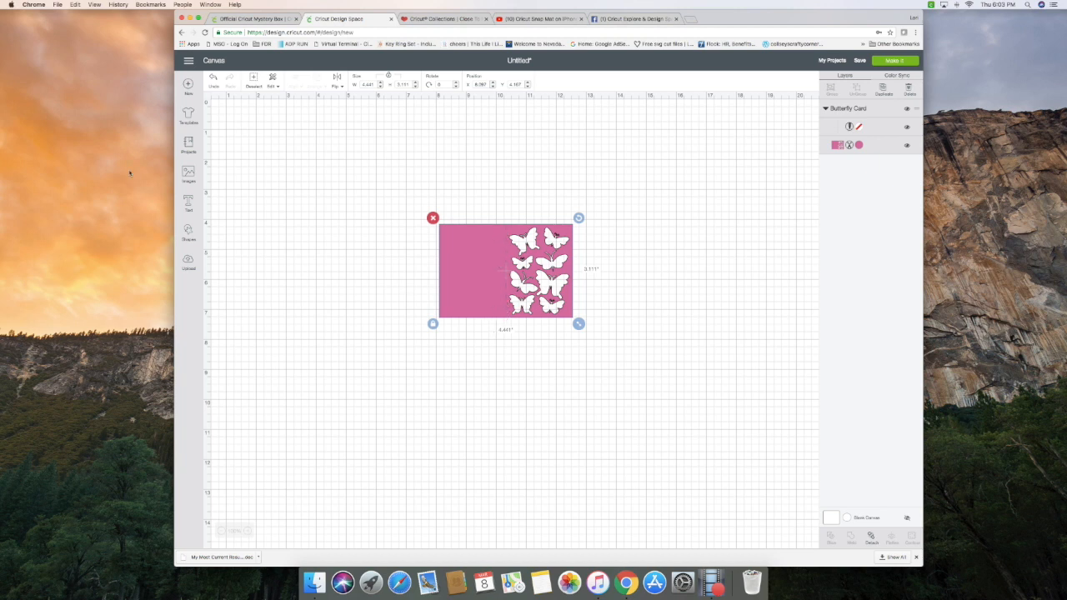
Step: Add a square, stretch it freely into a rectangle about 3.7 by 6.1 inches, and place it over the card's plain half
click(188, 233)
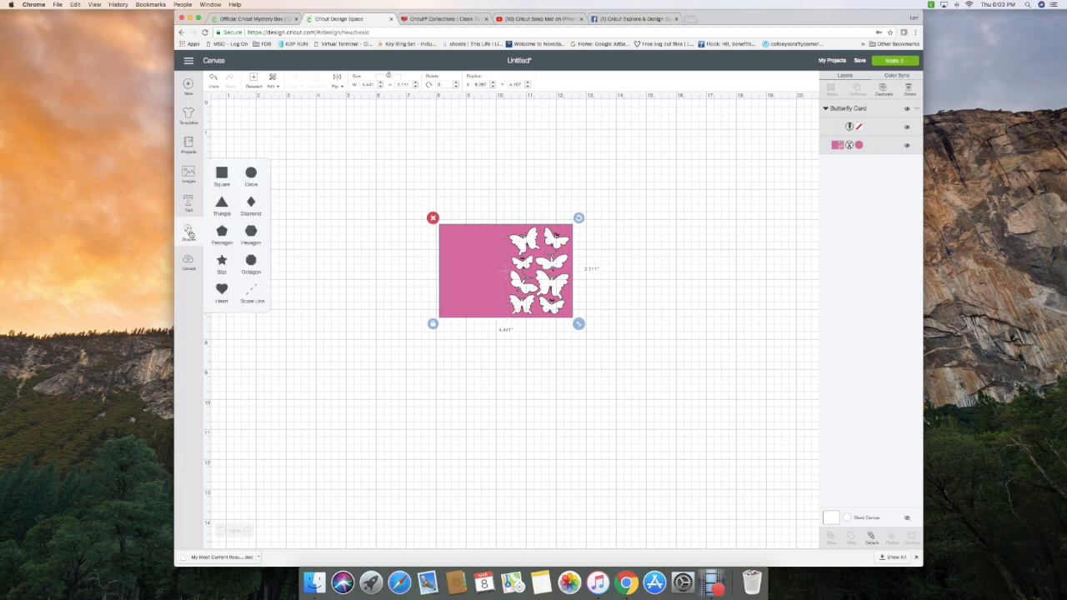
click(221, 173)
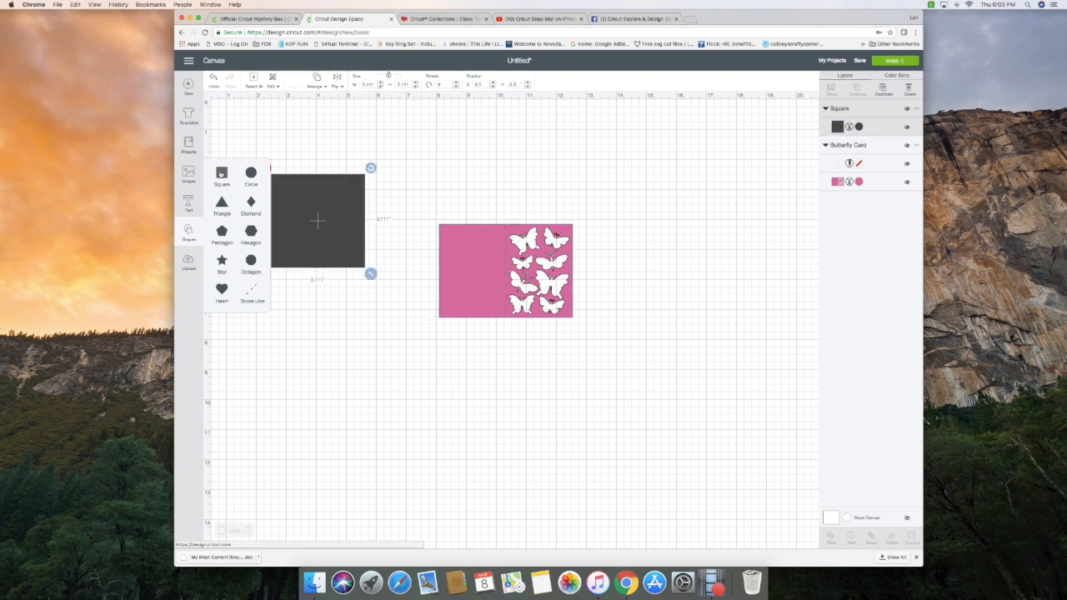
click(339, 309)
drag(337, 218, 395, 219)
click(323, 275)
drag(428, 276, 447, 366)
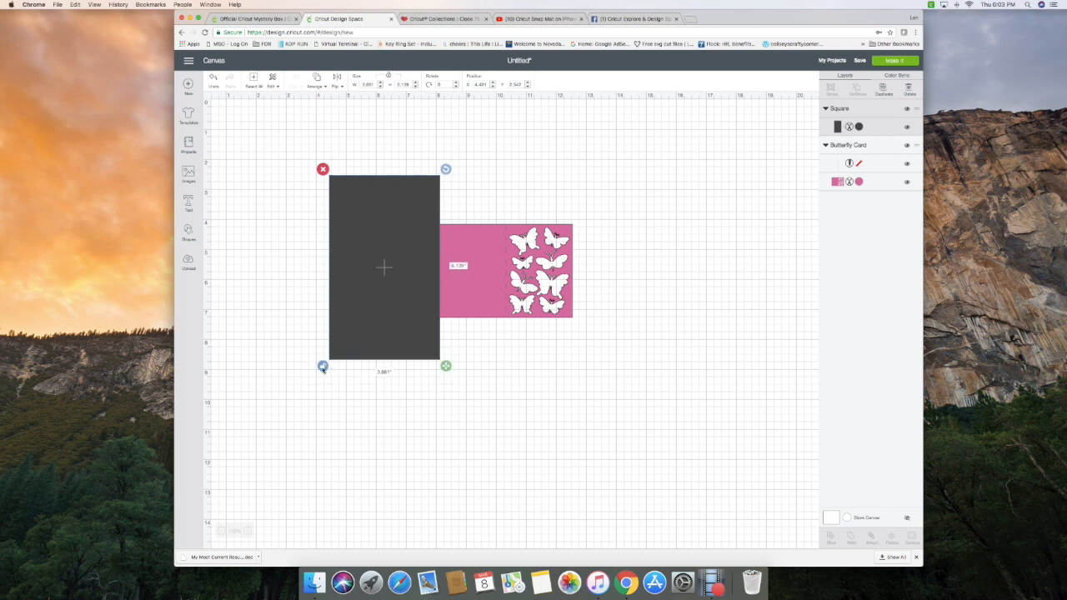
click(322, 367)
drag(381, 274, 451, 268)
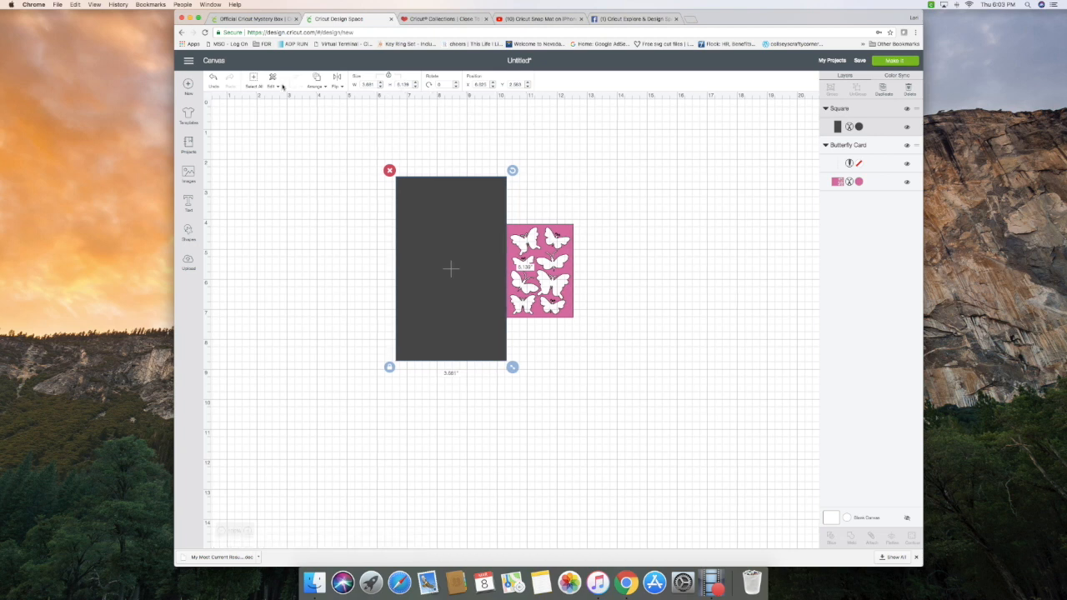
Step: Try hiding the butterfly card's score line layer and selecting all objects
click(254, 84)
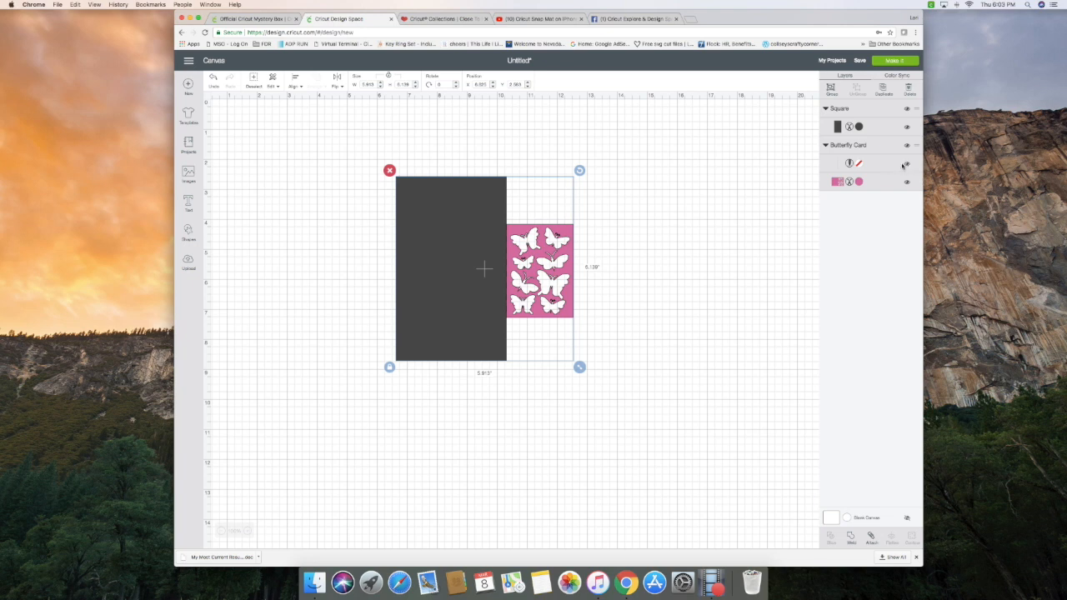
click(908, 165)
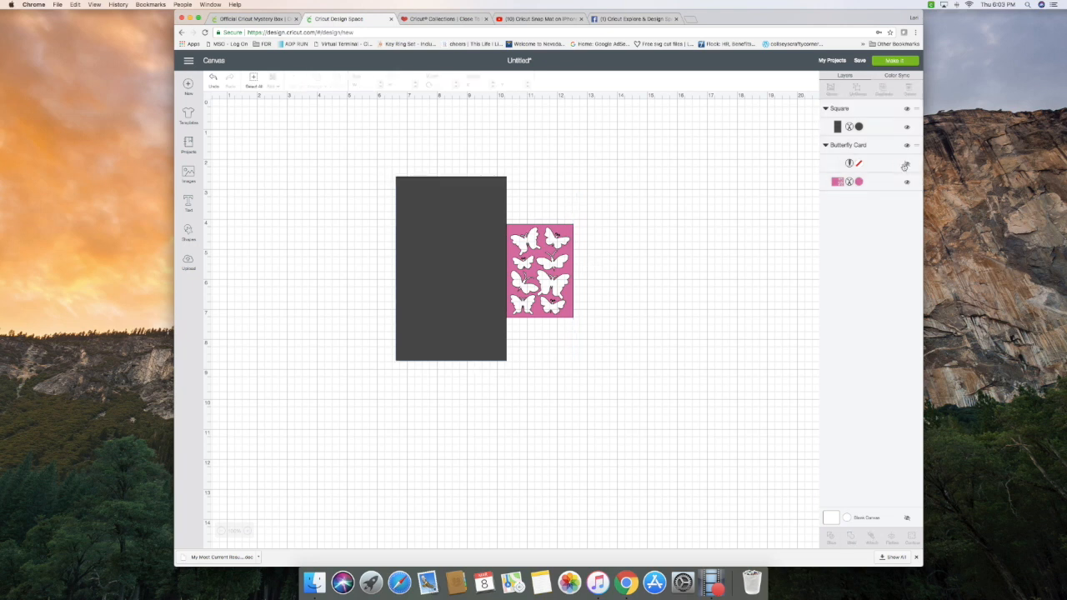
click(252, 81)
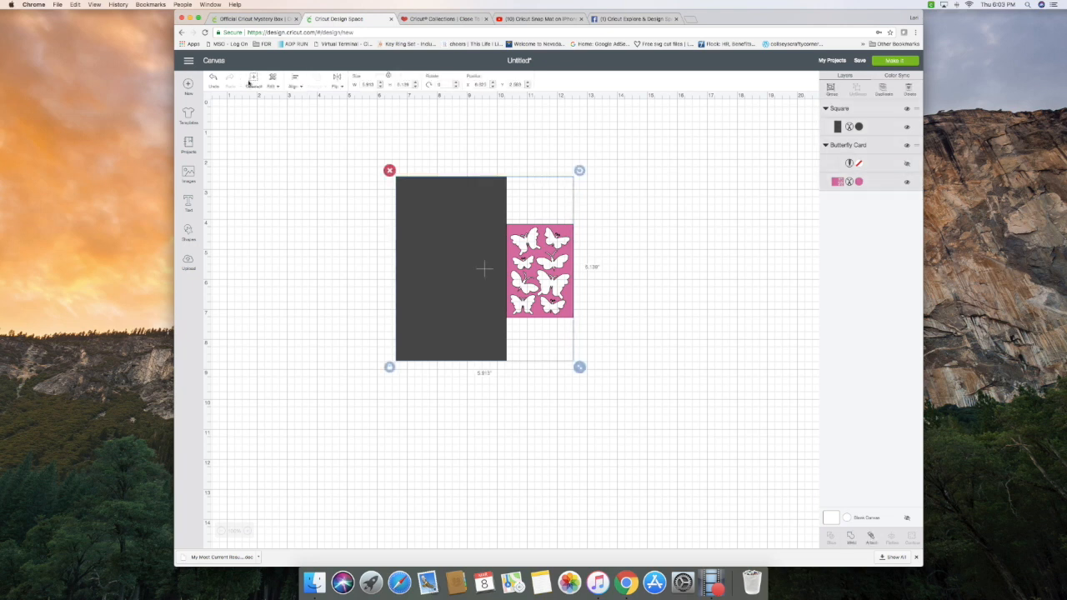
click(654, 180)
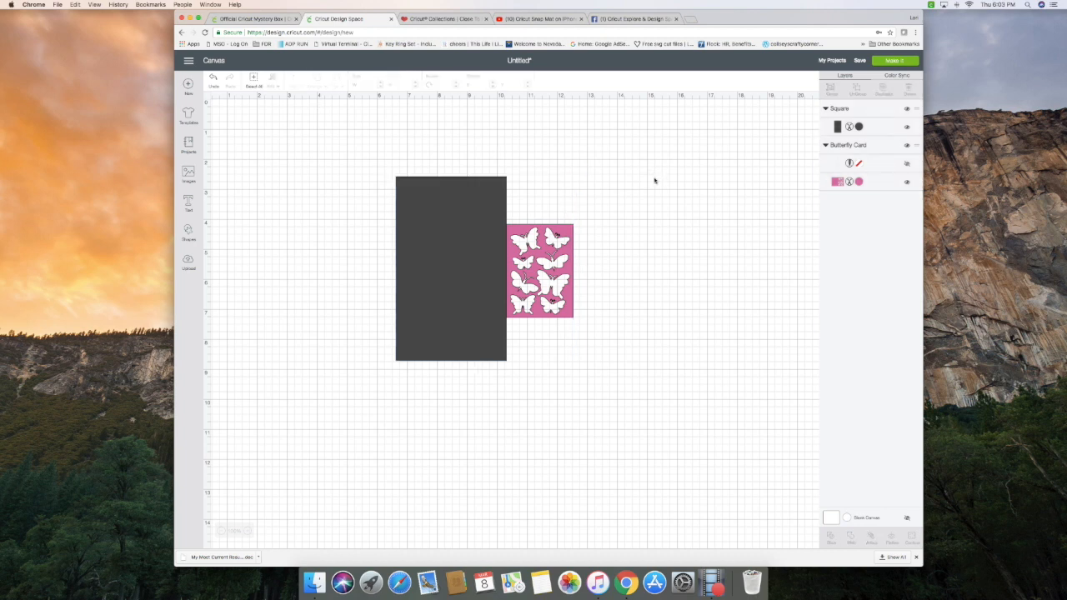
Step: Move the rectangle off the card, show the score line layer again, then detach the score line and delete it
drag(465, 234, 370, 240)
click(907, 165)
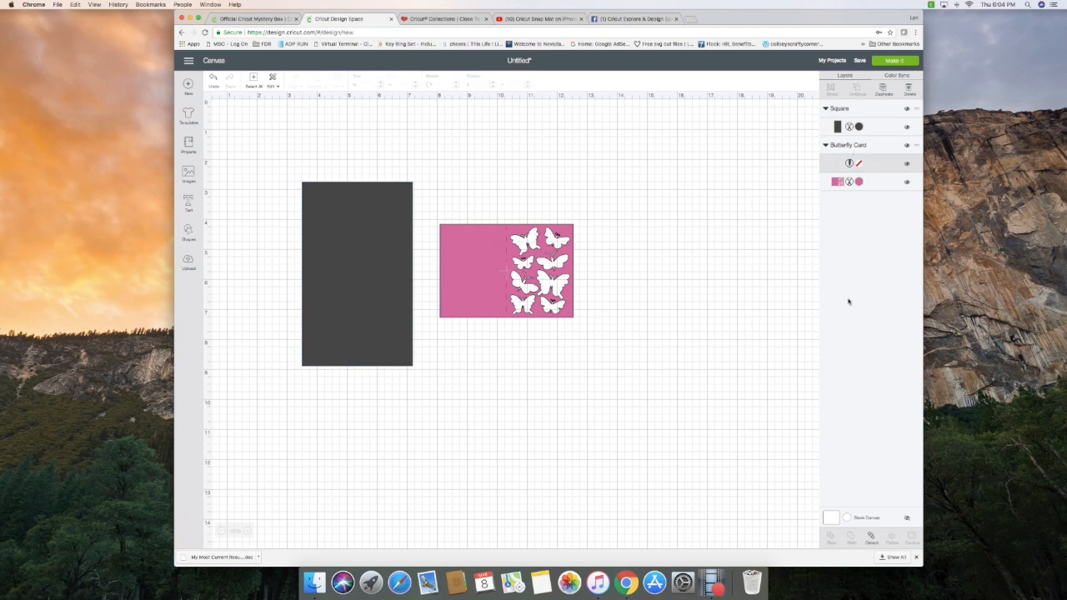
click(870, 539)
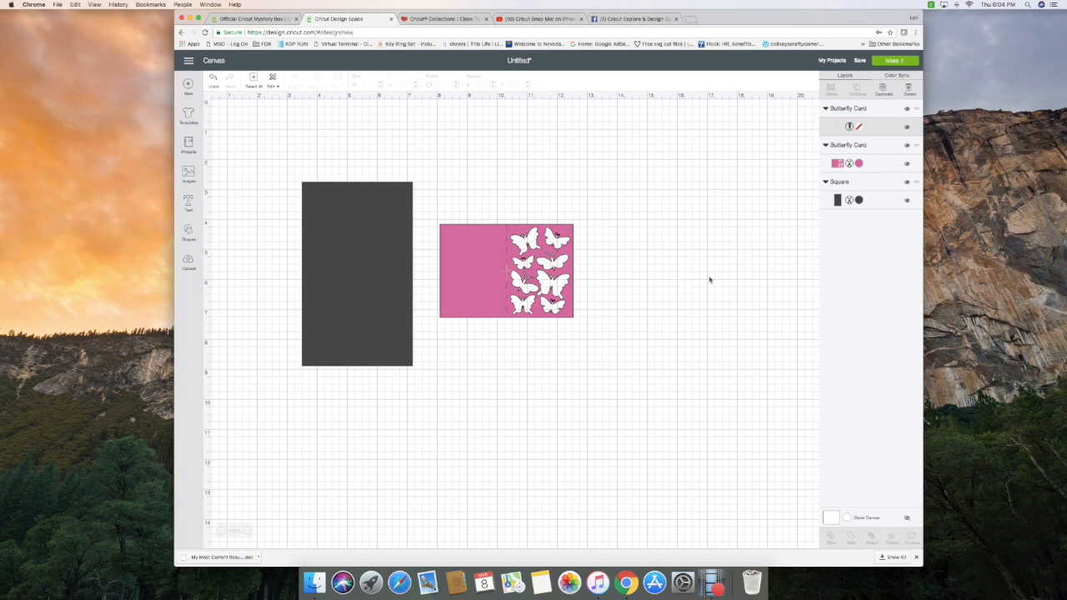
click(881, 128)
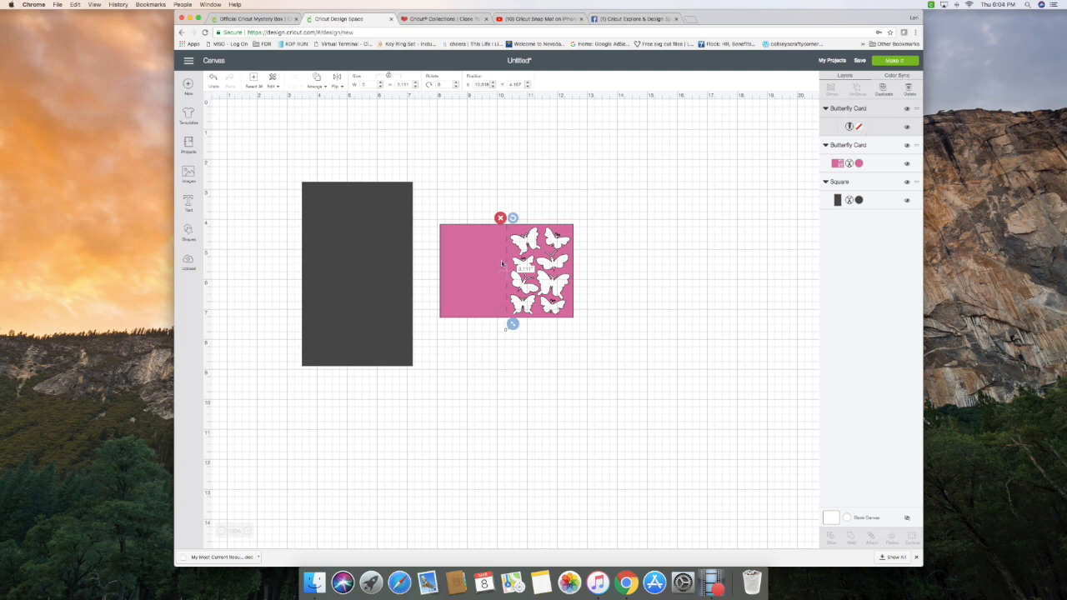
click(500, 217)
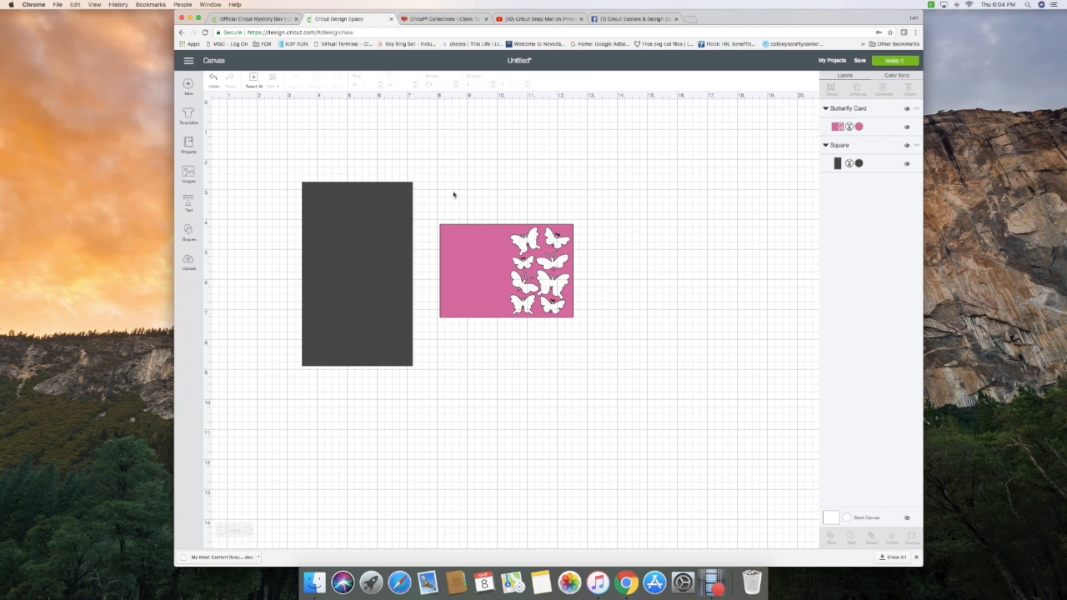
Step: Move the dark rectangle next to the butterfly card and bring it to the front of the layer order
drag(353, 280, 377, 279)
click(318, 86)
click(319, 133)
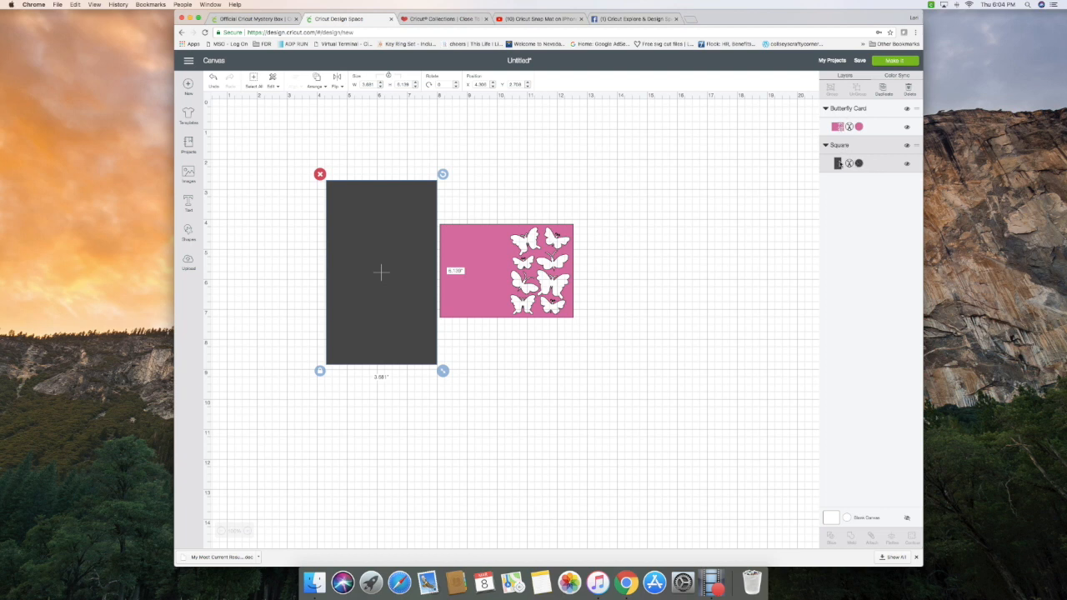
click(317, 87)
click(313, 134)
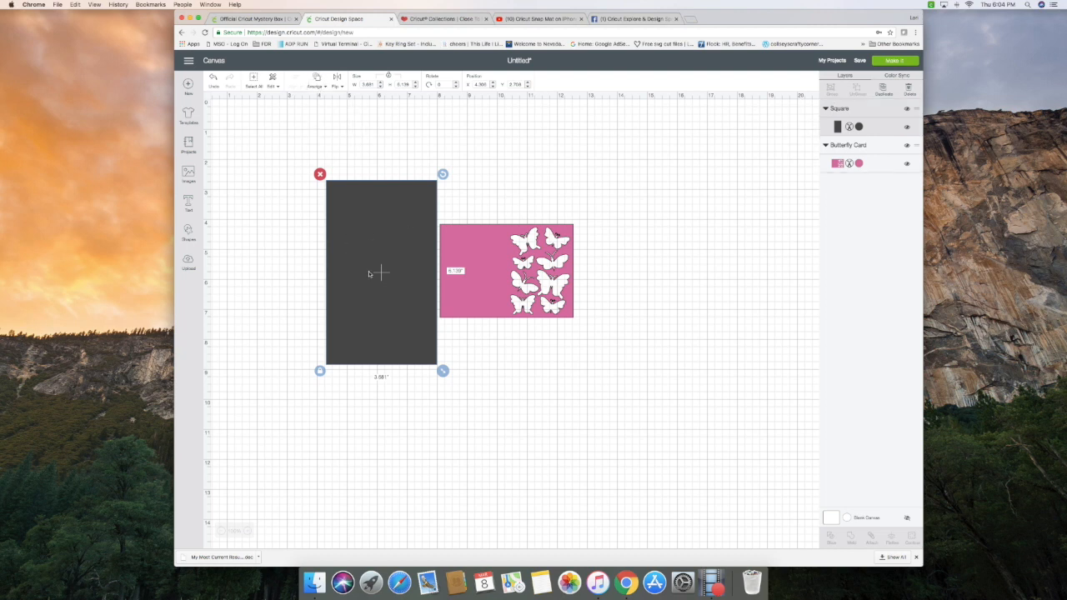
Step: Cover the card's plain half up to the butterflies with the rectangle and slice the two shapes
drag(369, 273, 436, 273)
click(256, 85)
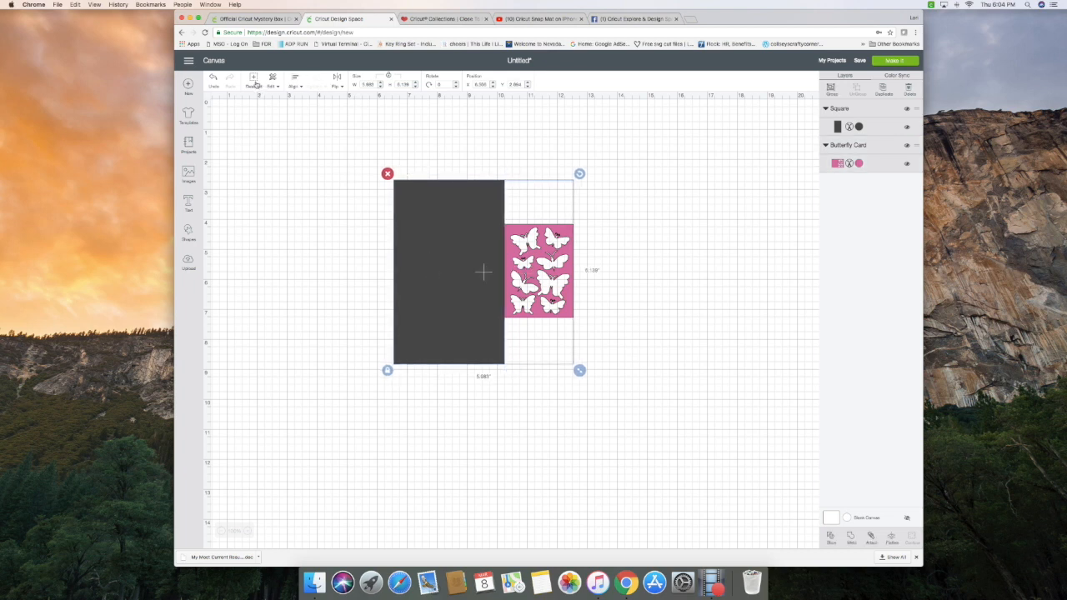
click(831, 539)
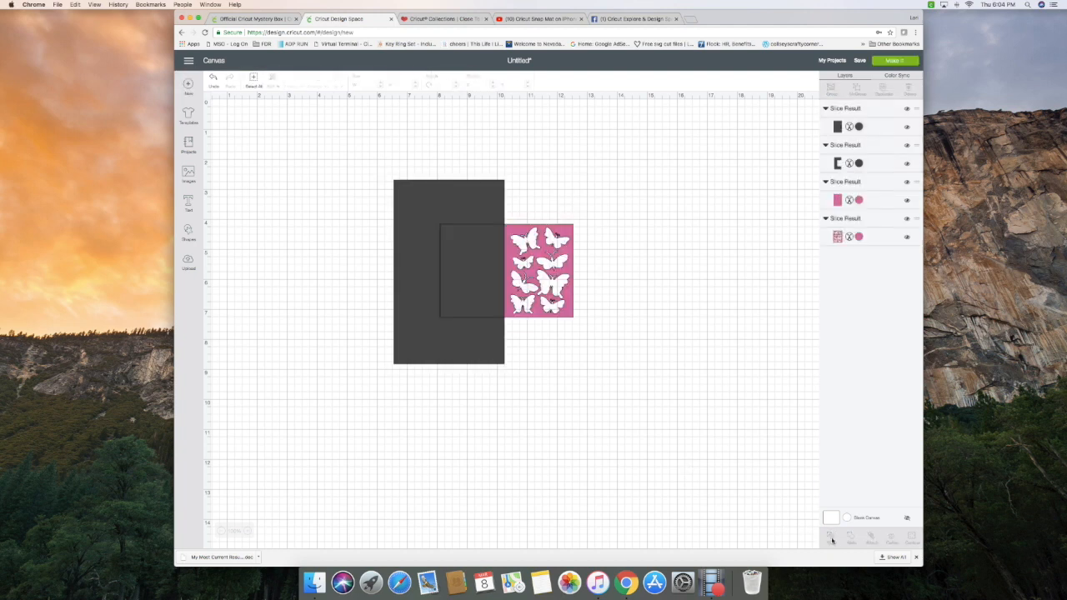
Step: Pull the slice pieces away from the butterfly panel and delete the plain pink piece
drag(501, 285, 382, 338)
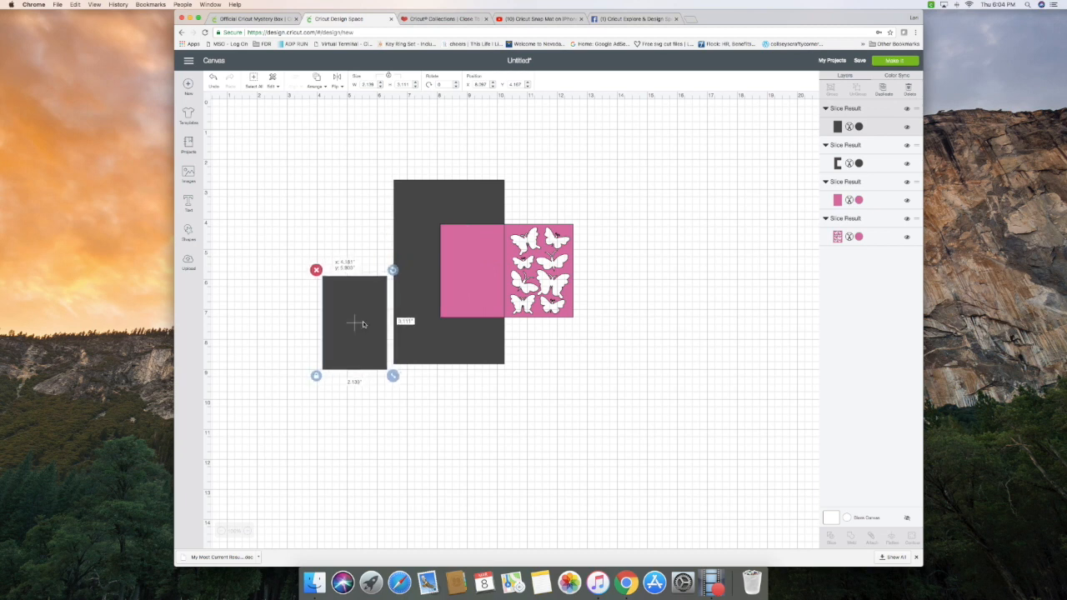
click(403, 303)
drag(403, 302, 294, 375)
drag(467, 260, 416, 384)
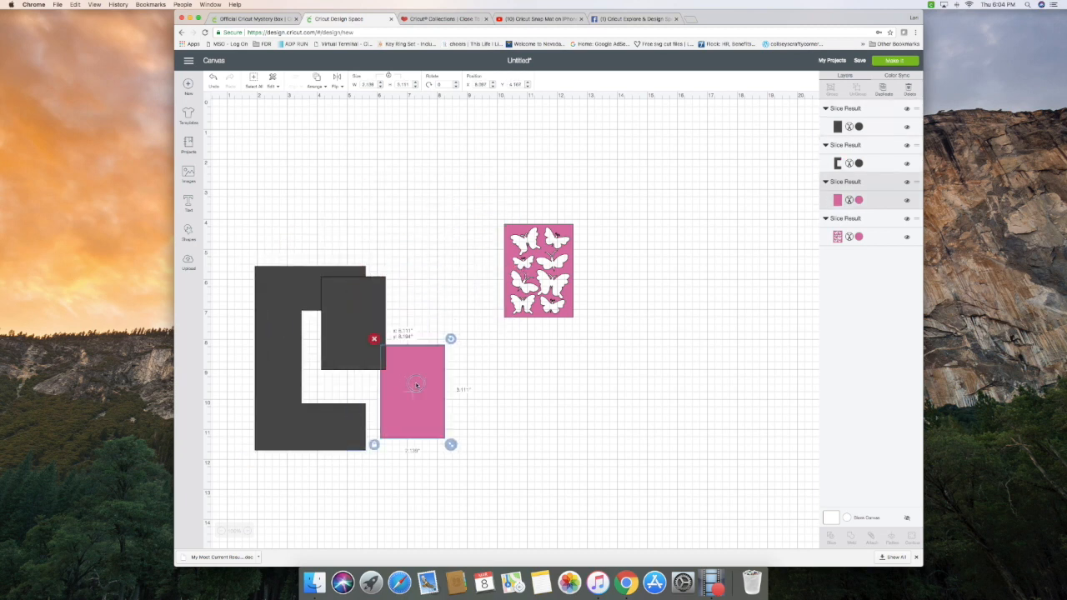
click(374, 338)
Step: Delete the two leftover dark slice pieces and move the butterfly panel to the upper right area of the canvas
click(355, 323)
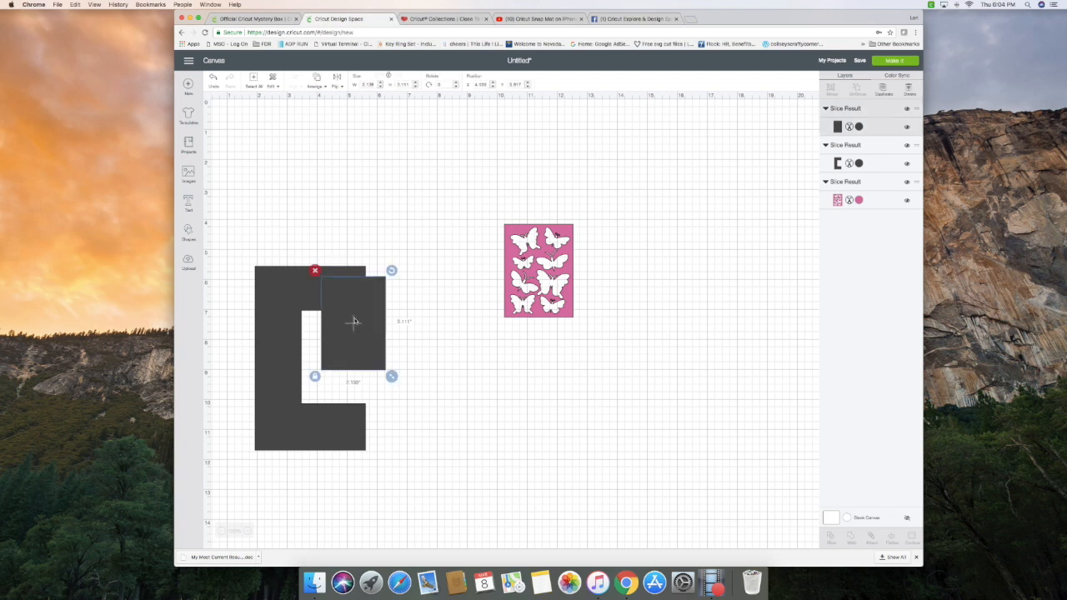
click(315, 273)
click(286, 284)
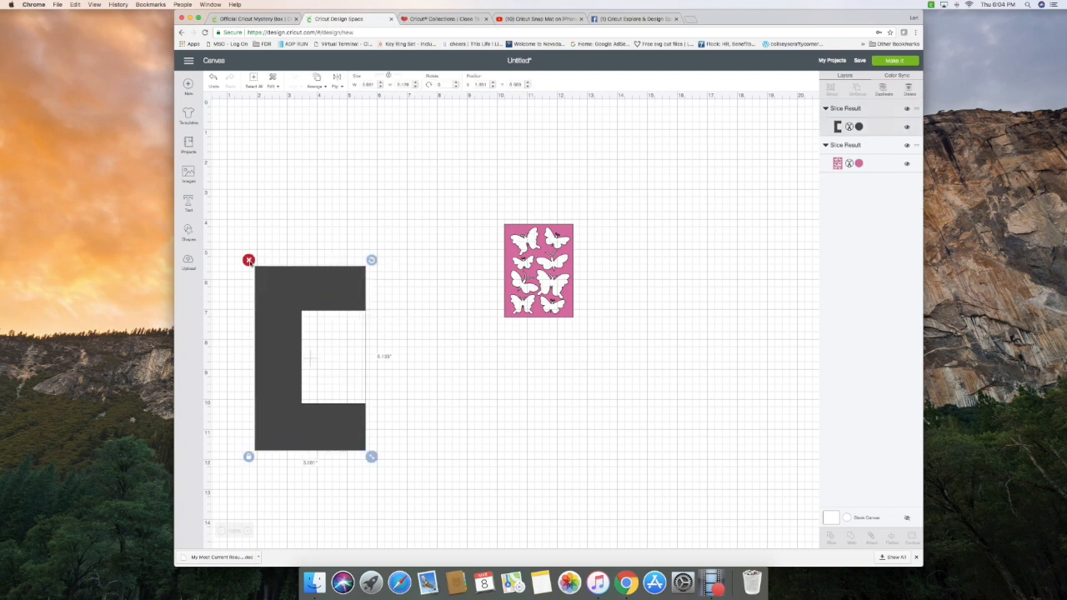
click(249, 262)
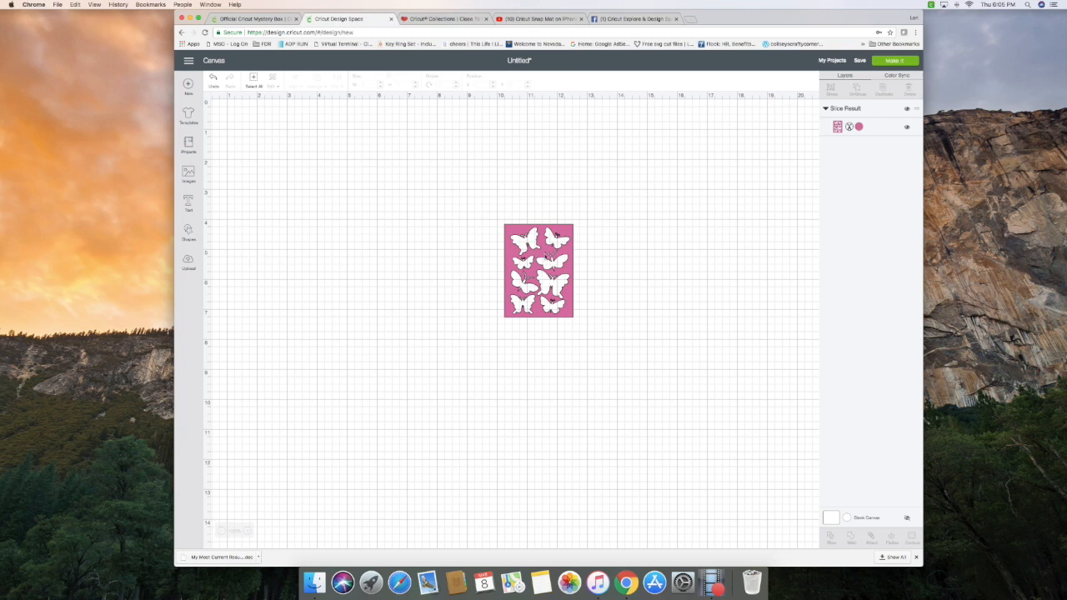
drag(539, 254, 582, 257)
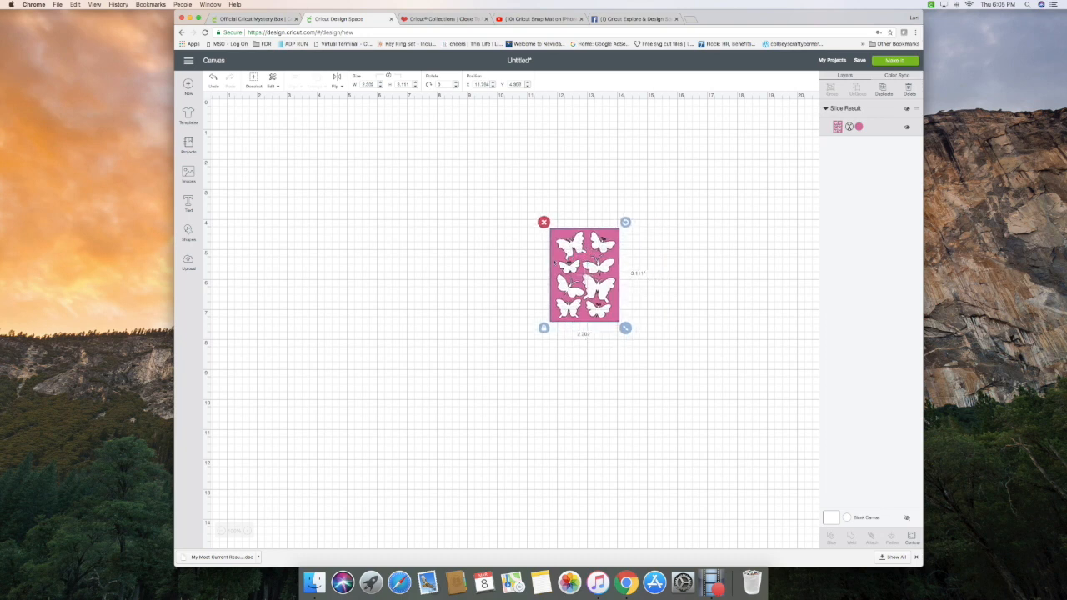
drag(586, 254, 639, 207)
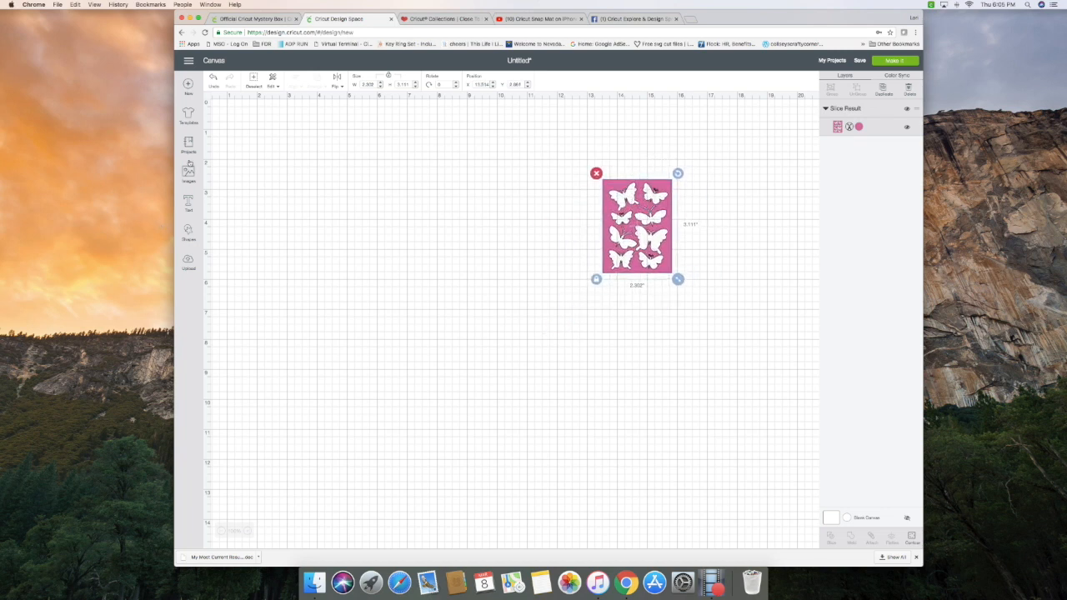
Step: Open the image library and look through the Close to My Heart - Artfully Sent cartridge for another image
click(188, 172)
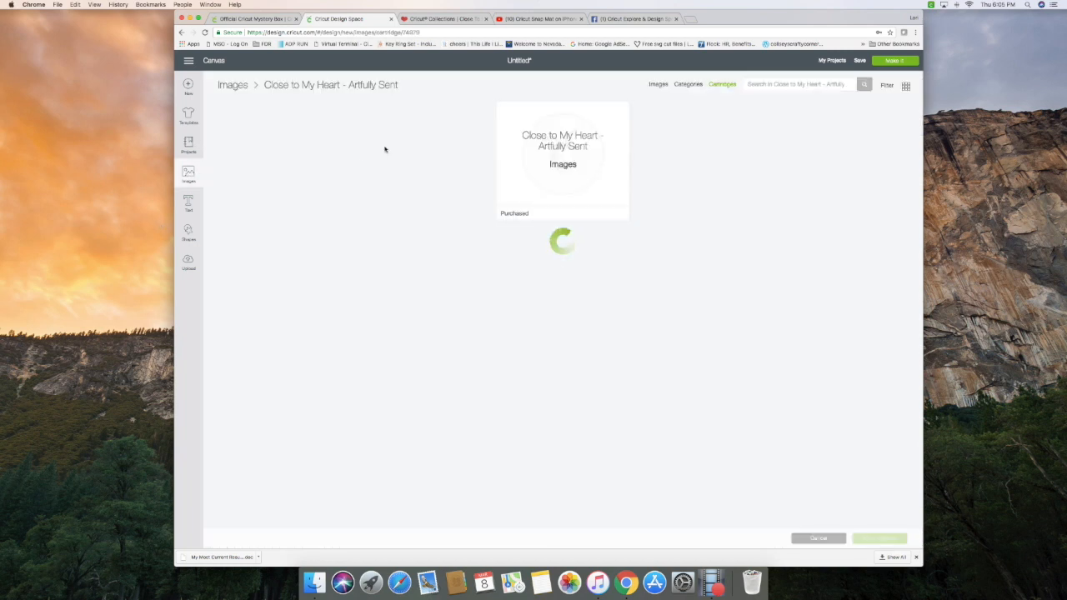
drag(661, 85, 662, 129)
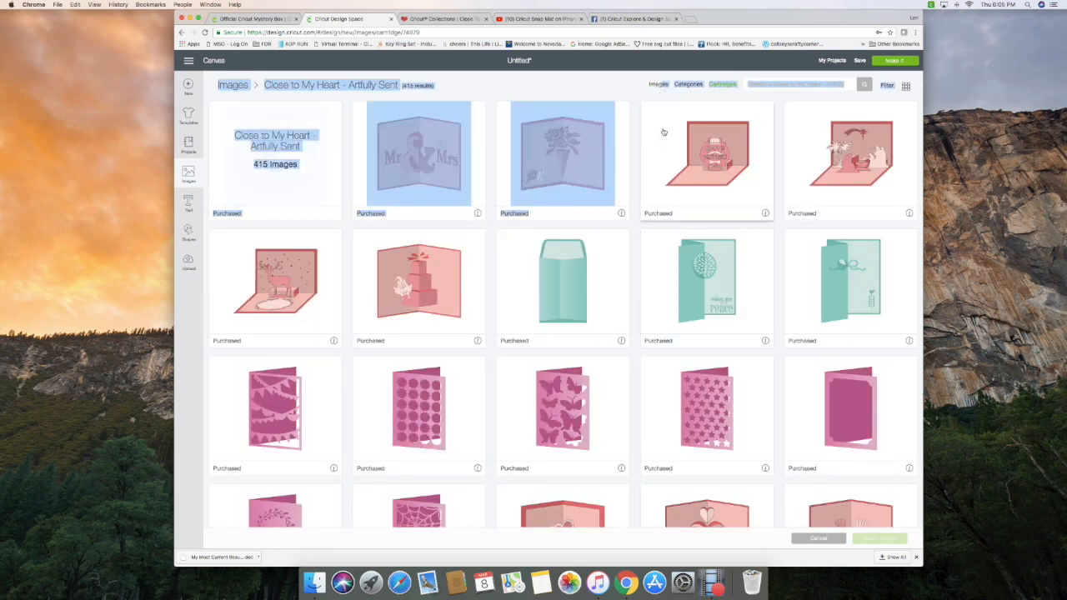
click(664, 132)
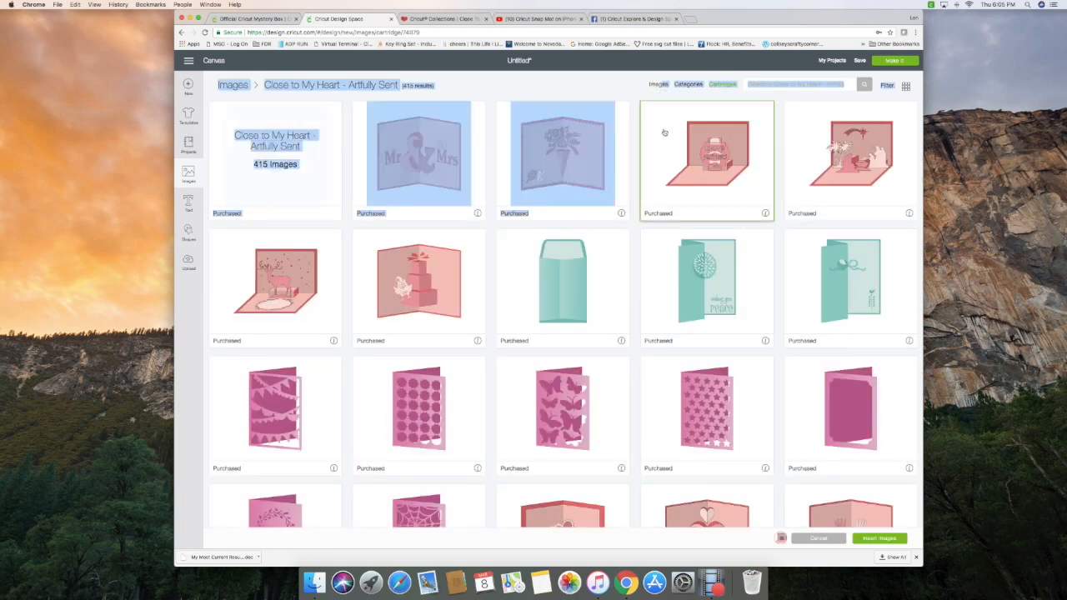
click(780, 539)
scroll(690, 432, down, 2)
scroll(690, 432, down, 15)
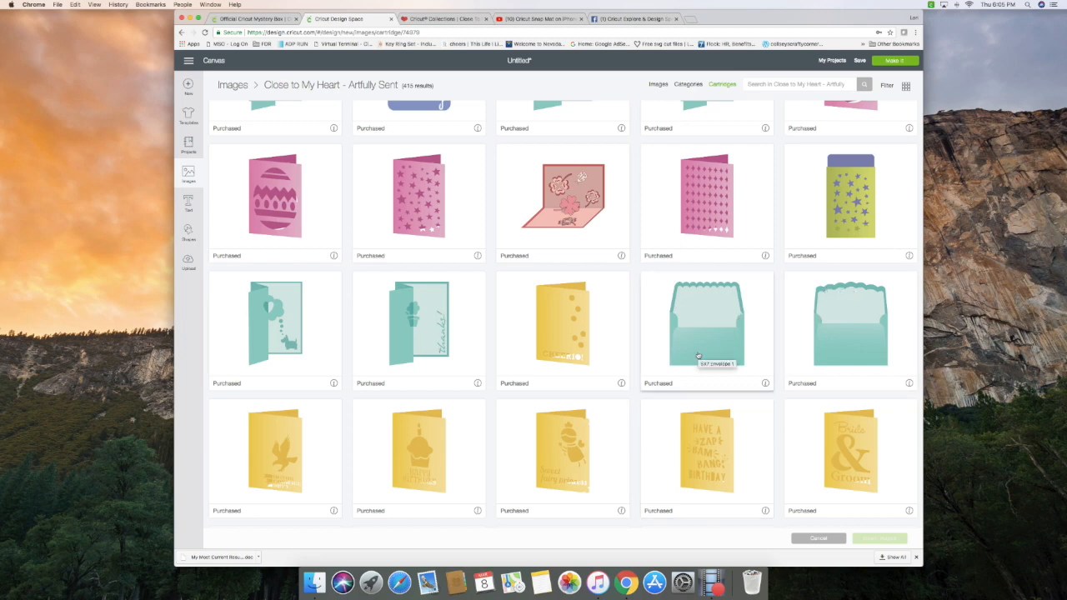
scroll(706, 336, down, 10)
scroll(698, 355, down, 5)
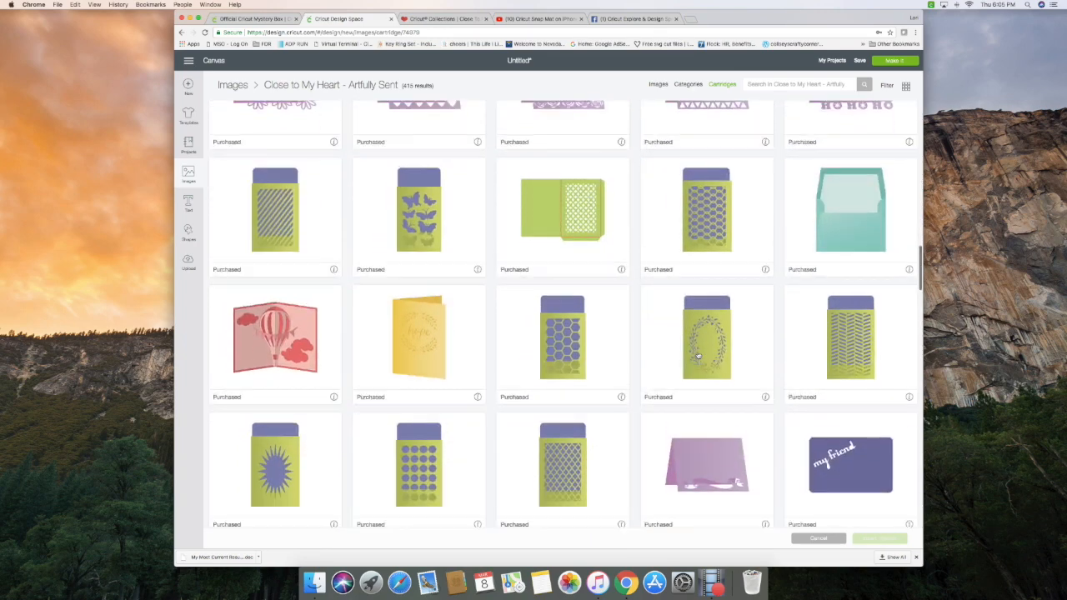
scroll(698, 355, down, 10)
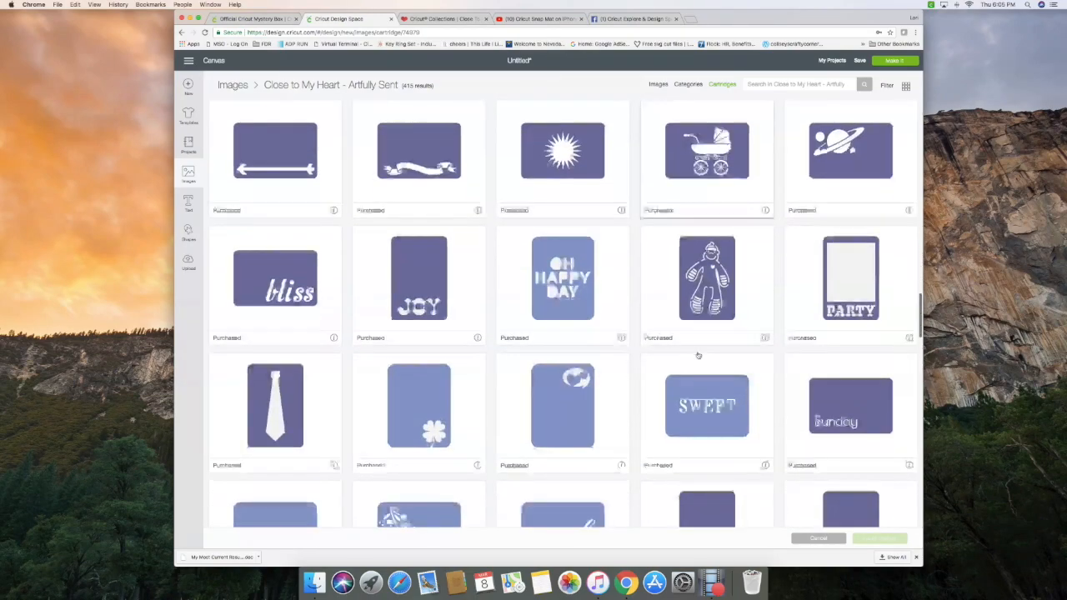
scroll(697, 355, down, 5)
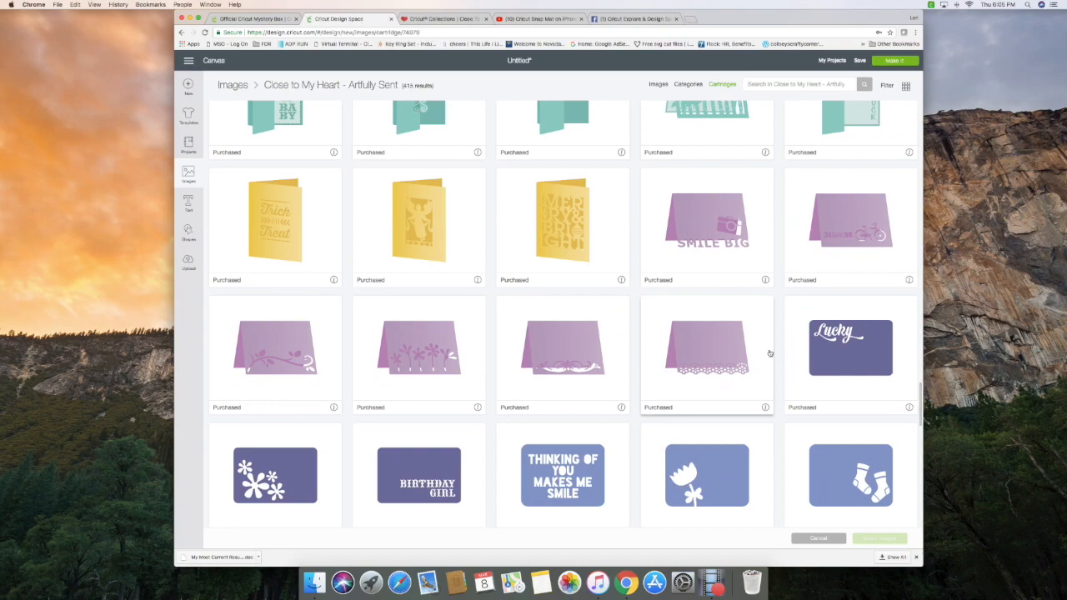
scroll(770, 354, down, 7)
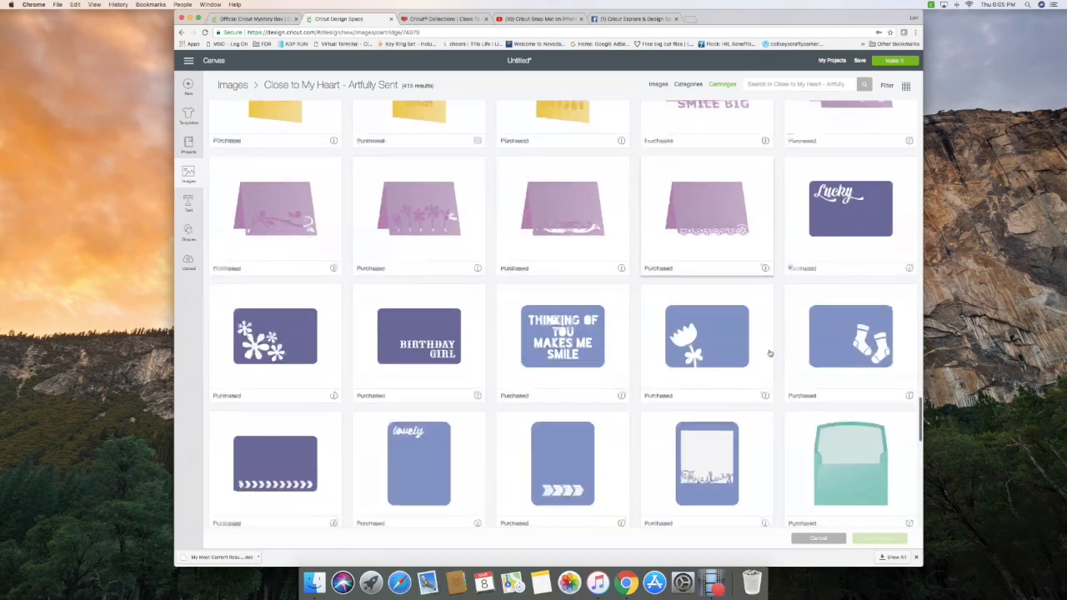
scroll(770, 354, down, 9)
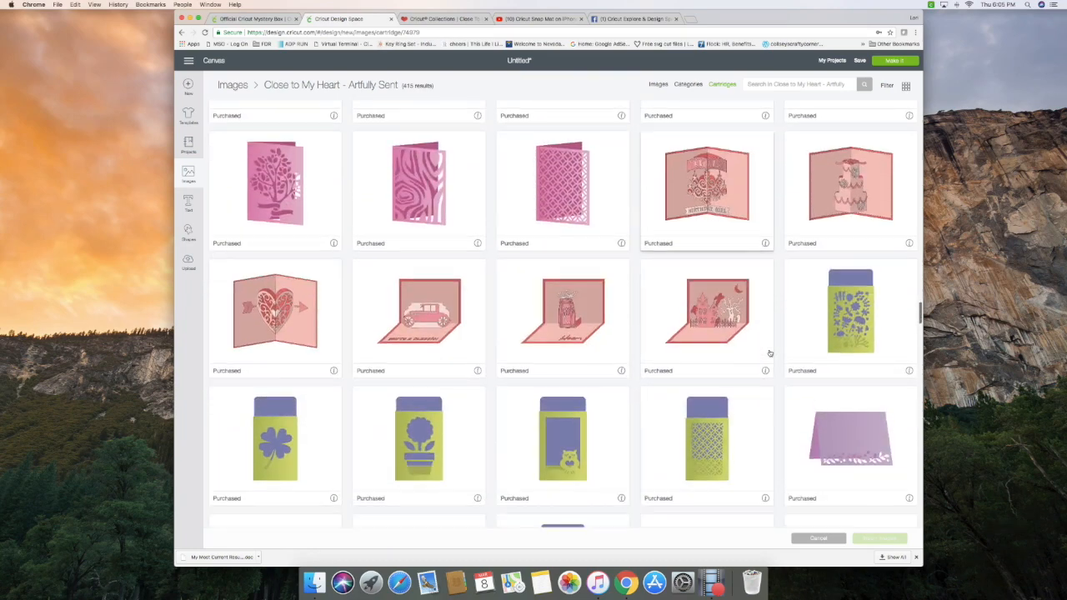
scroll(769, 354, down, 5)
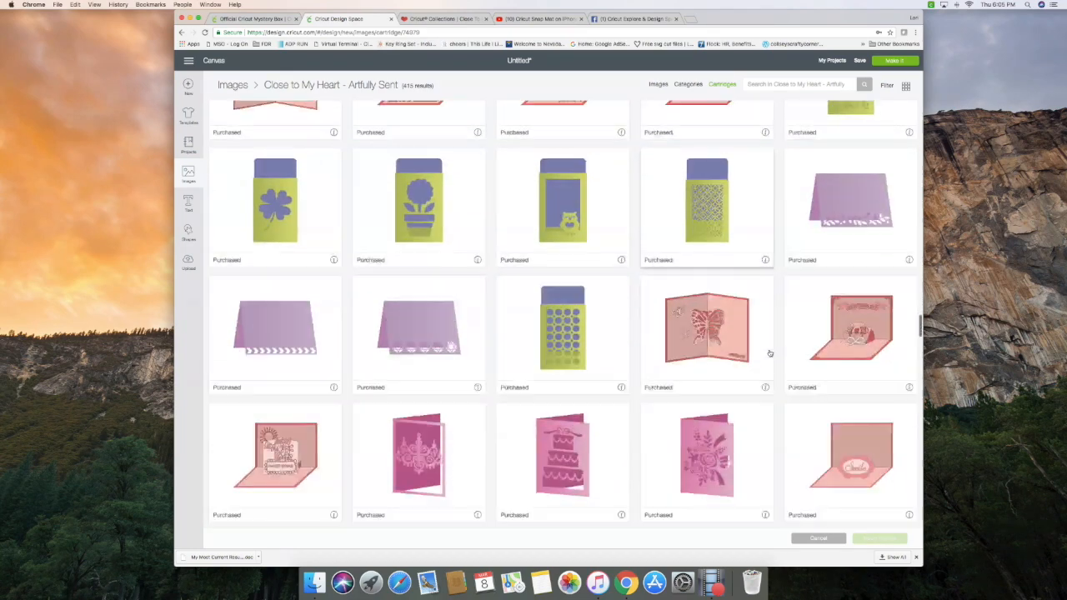
scroll(769, 354, down, 8)
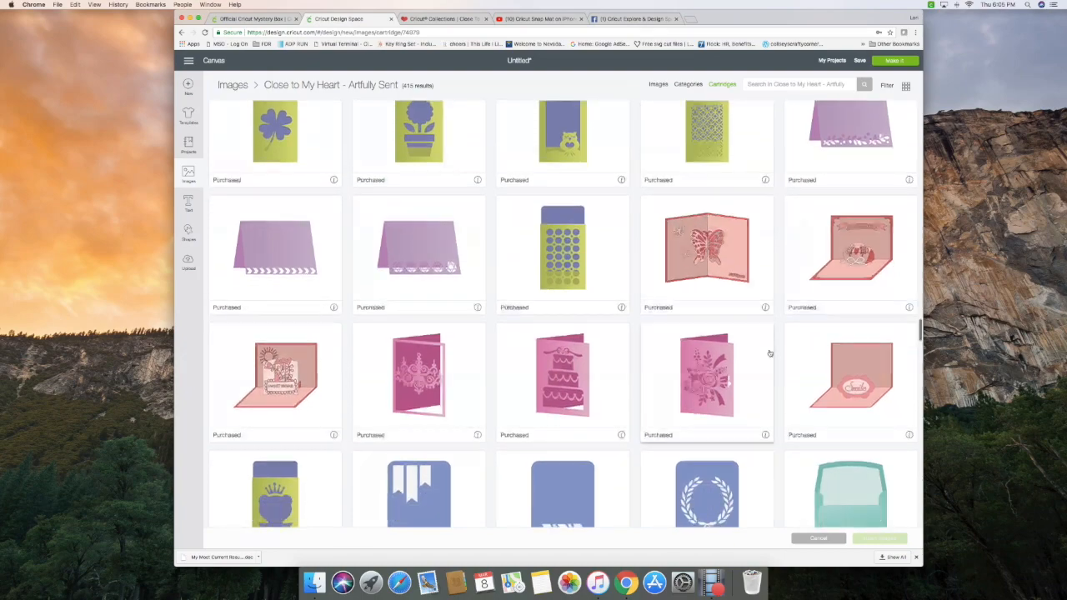
scroll(770, 353, down, 2)
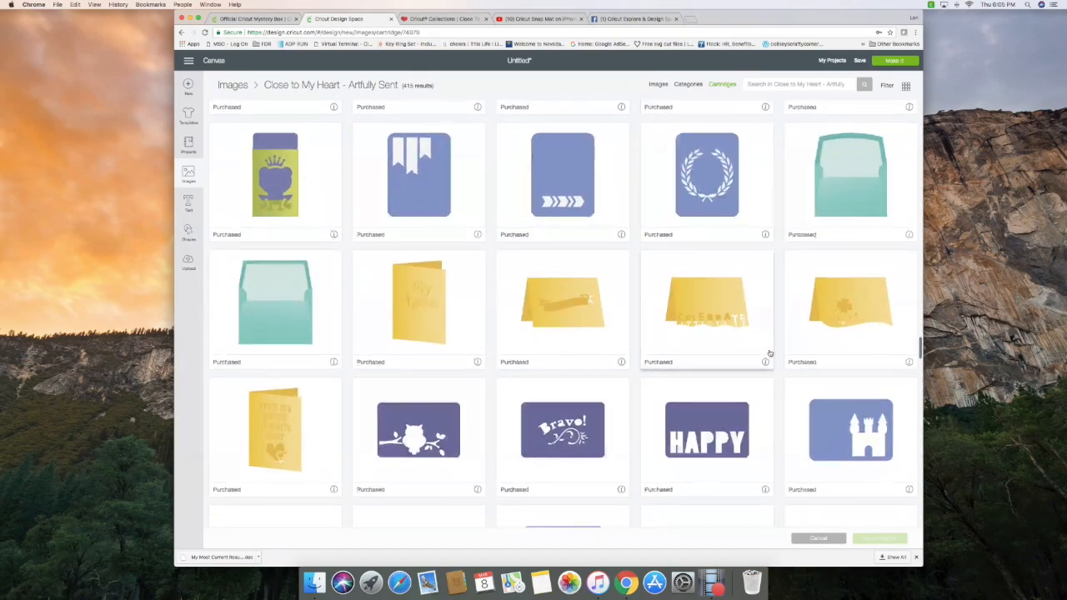
scroll(769, 353, down, 8)
scroll(769, 354, down, 5)
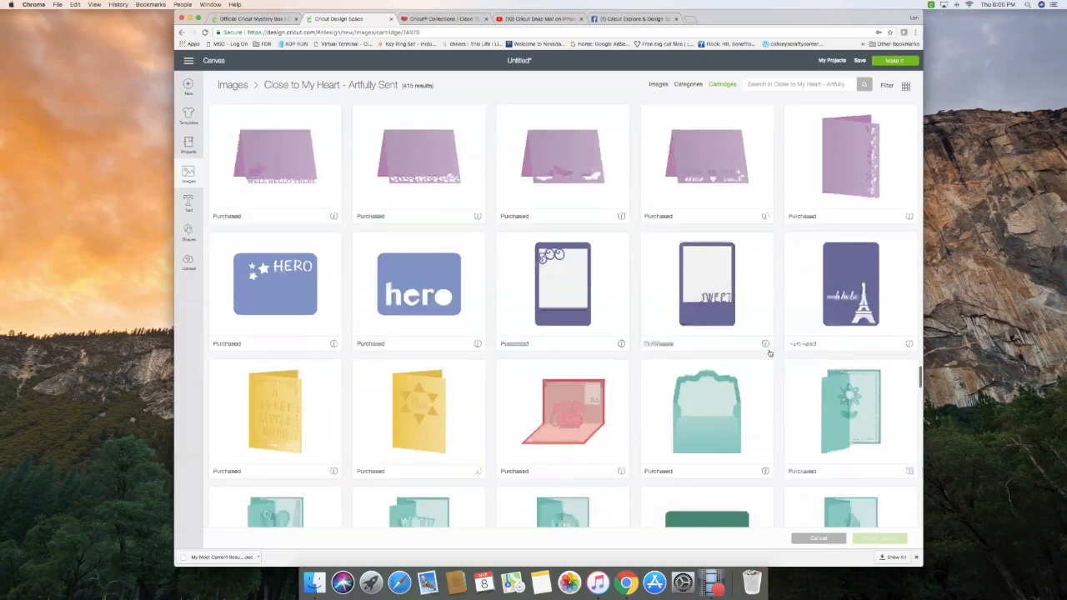
scroll(769, 354, down, 3)
scroll(769, 354, down, 10)
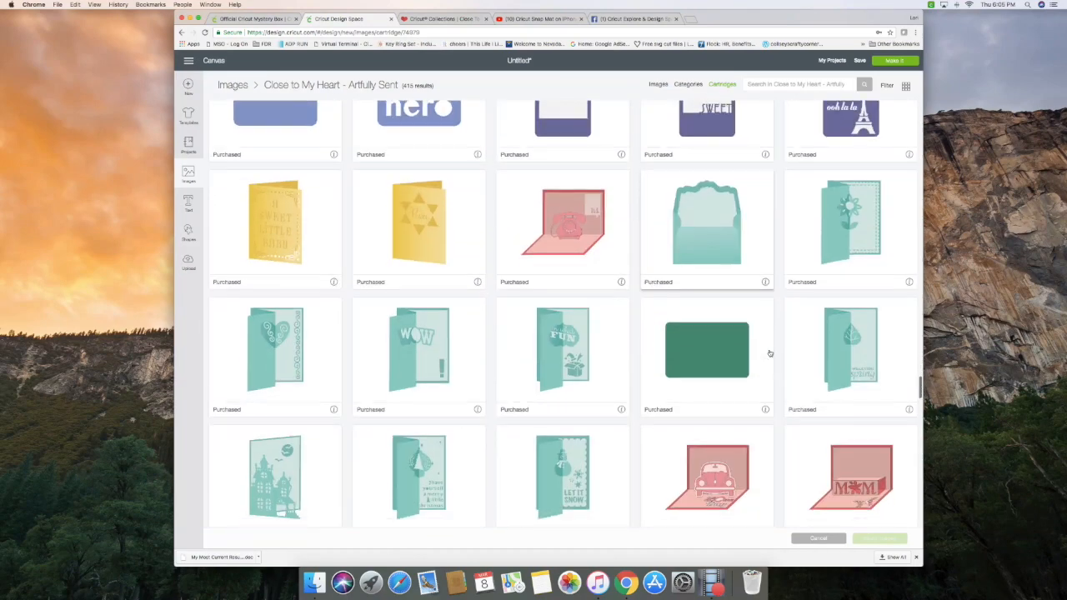
scroll(770, 353, down, 4)
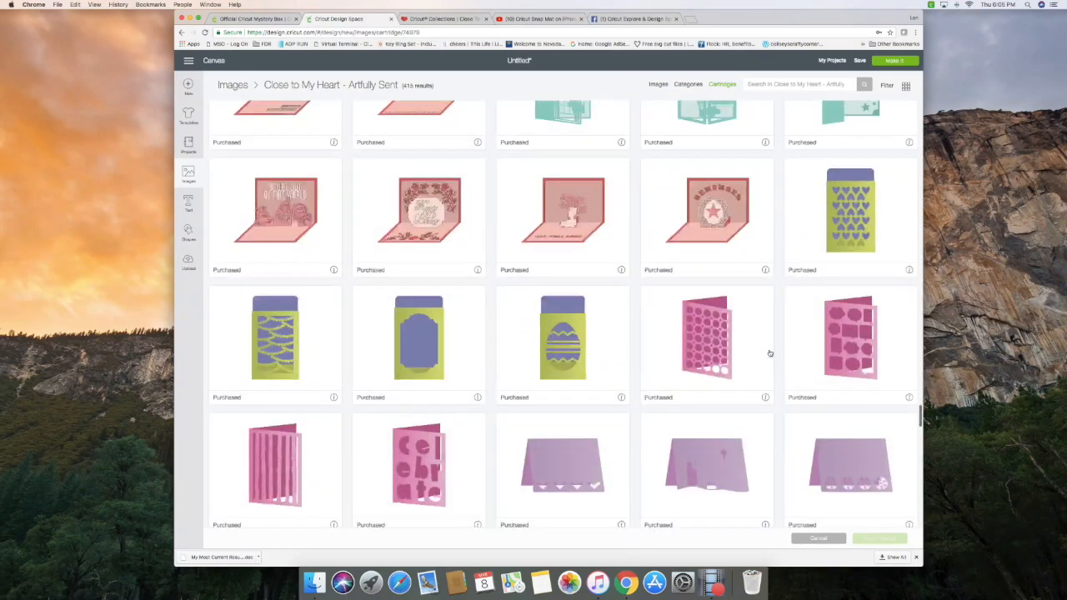
Step: Switch from the cartridge to all images and search them for "scallop"
click(659, 85)
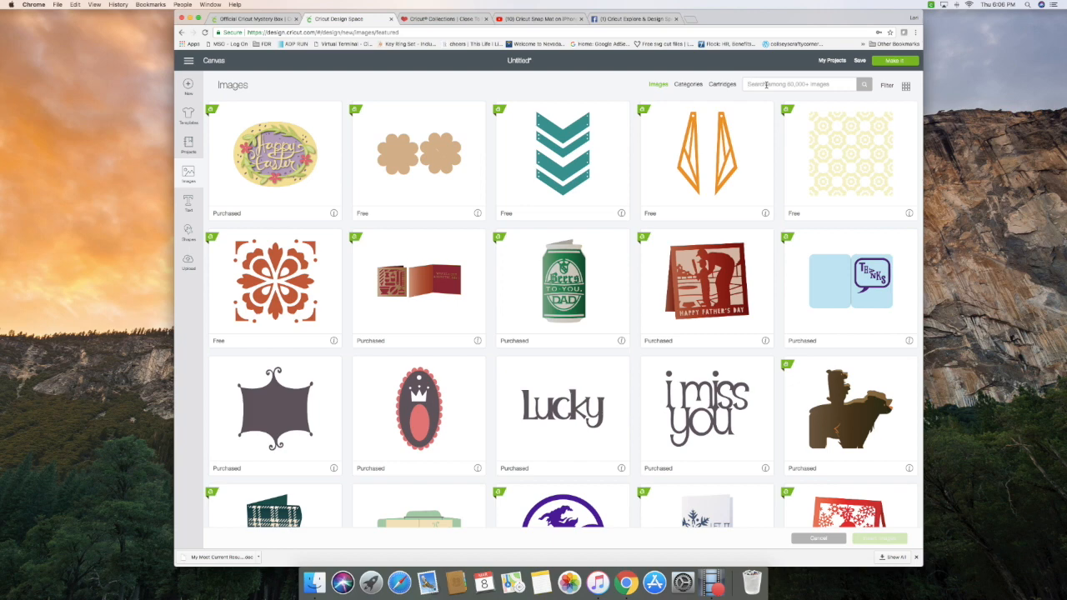
text(scallop)
key(Return)
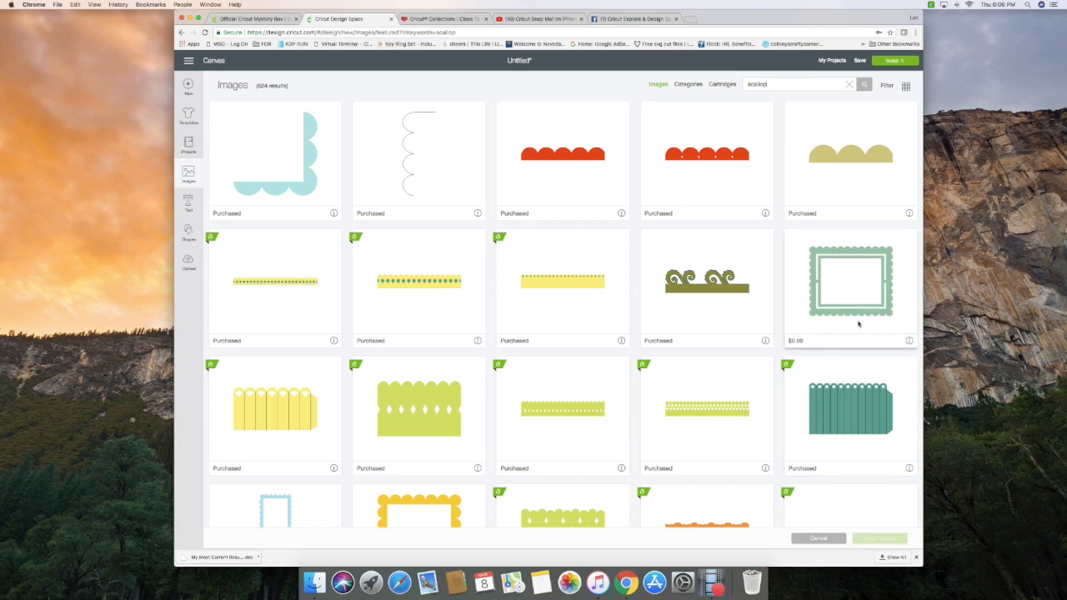
Step: Find the teal Scallop Square with the swirl cut-out in the results, check its image details, and insert it into the canvas
scroll(834, 313, down, 5)
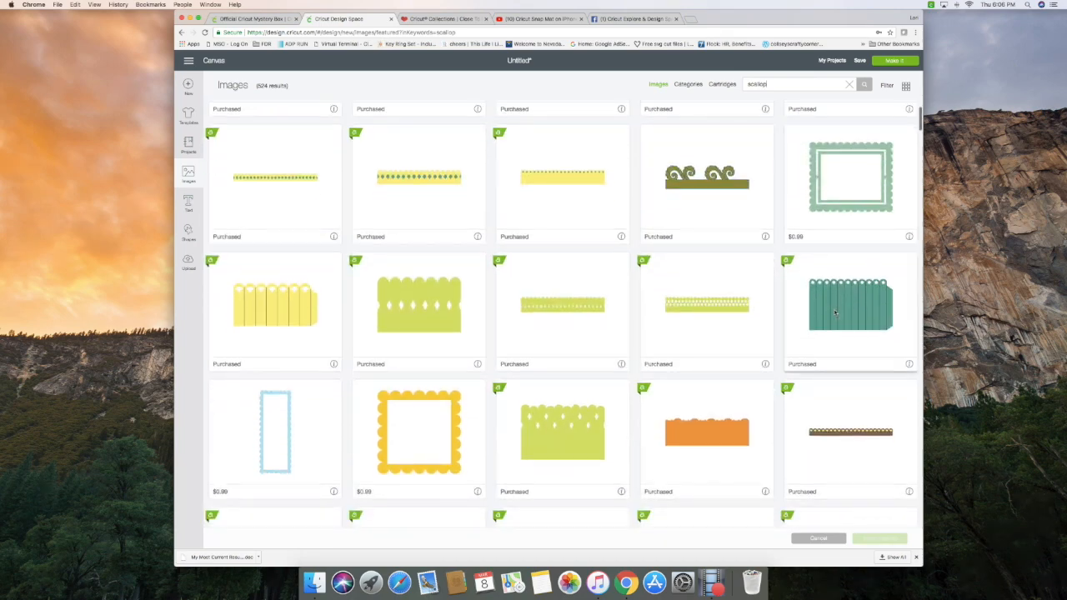
scroll(834, 312, down, 2)
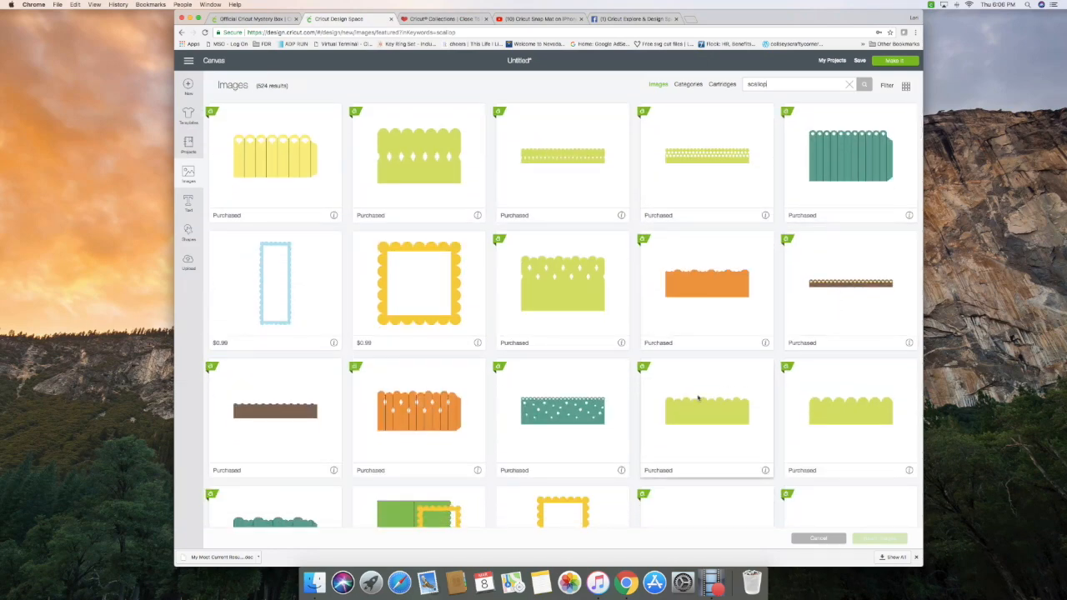
scroll(698, 398, down, 3)
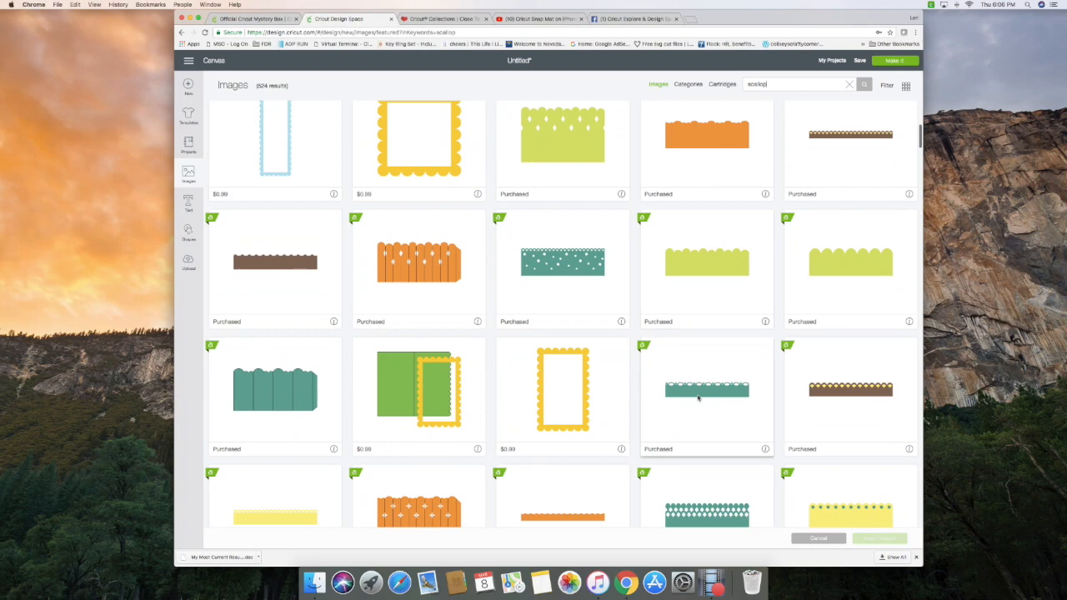
scroll(698, 399, down, 1)
scroll(698, 398, down, 3)
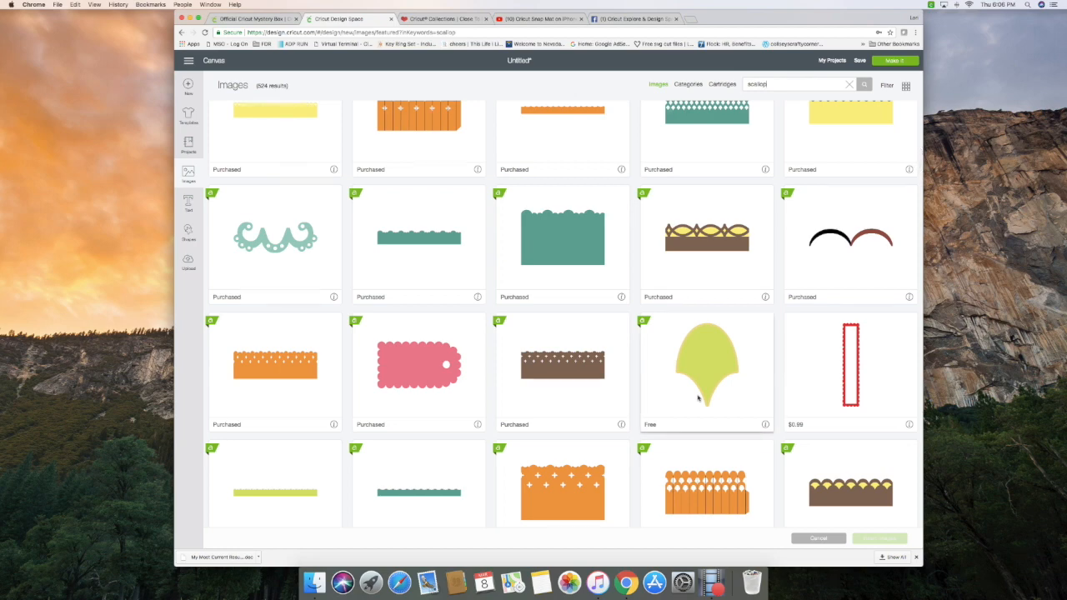
scroll(699, 399, down, 2)
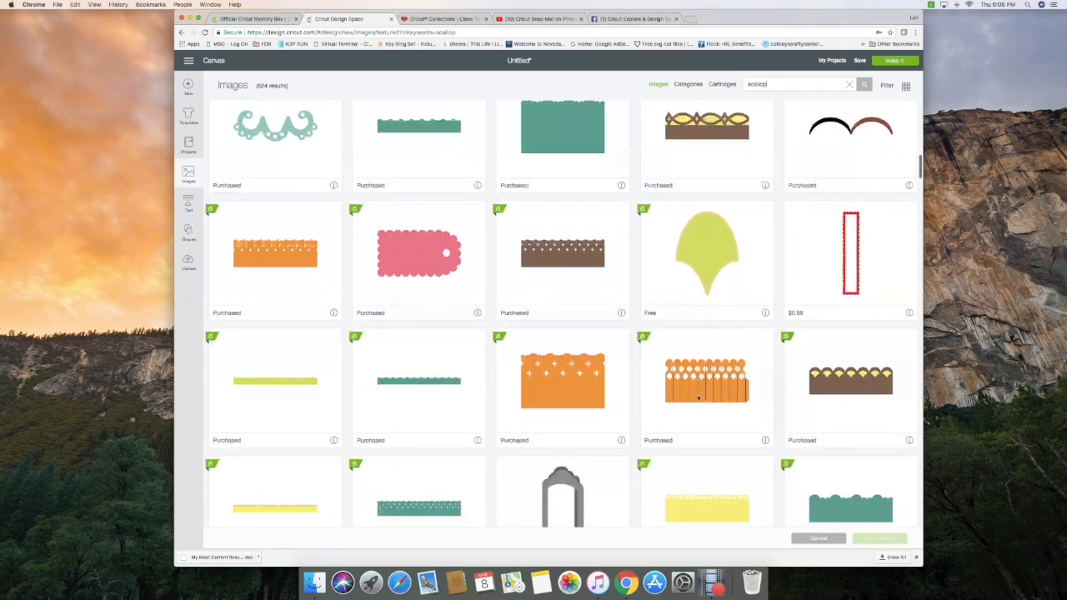
scroll(699, 398, down, 5)
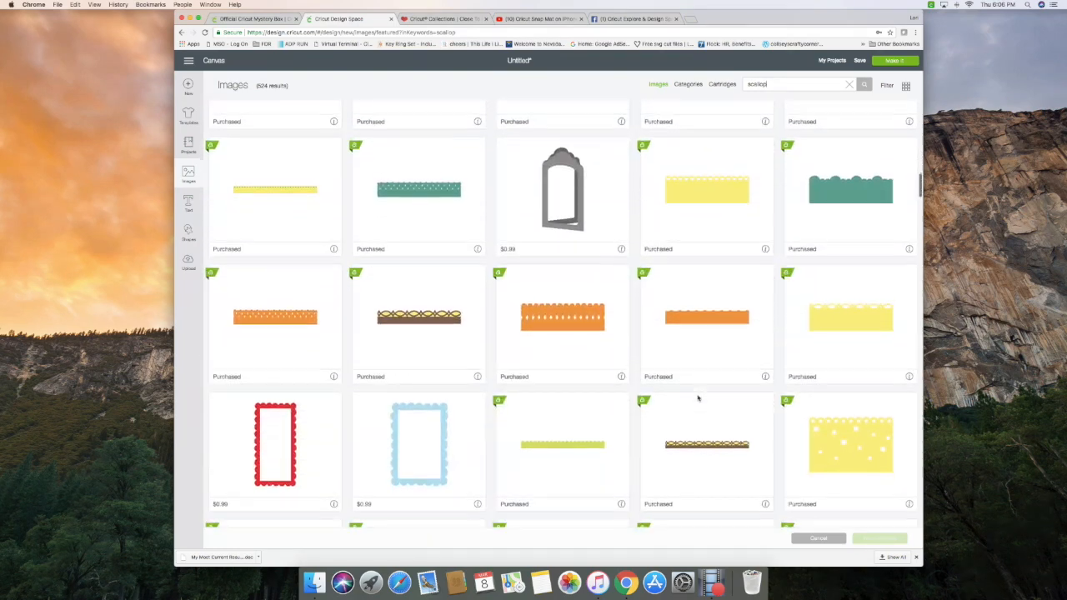
scroll(698, 398, down, 2)
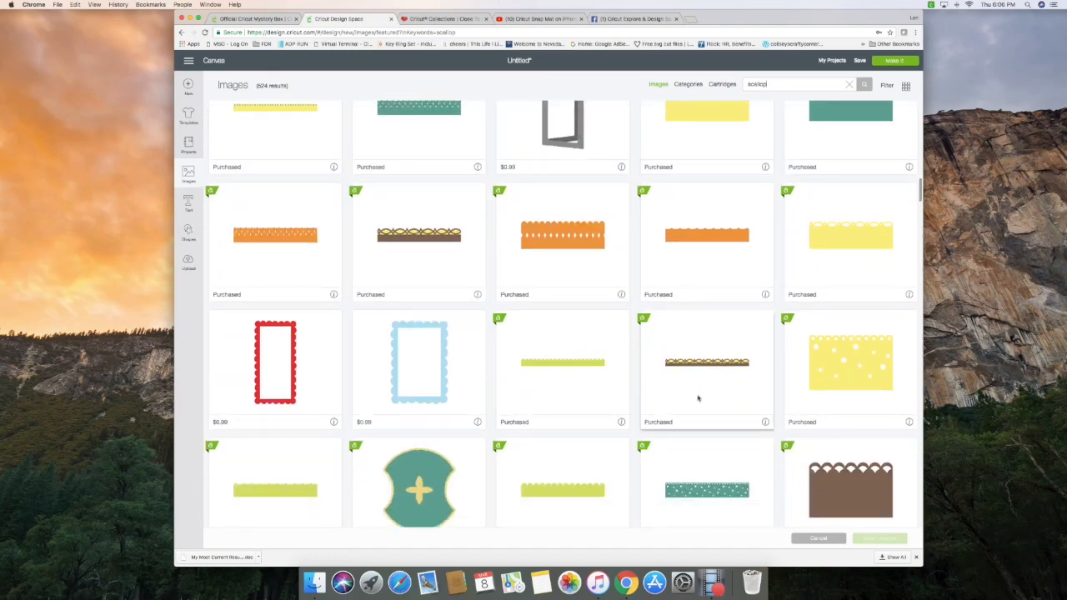
scroll(724, 406, down, 4)
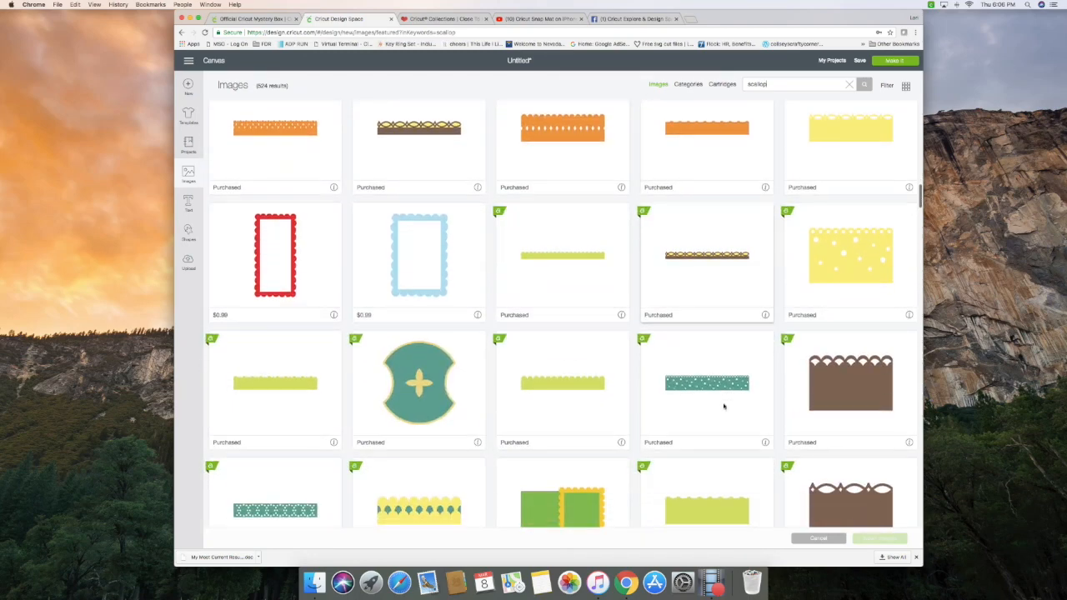
scroll(723, 406, down, 8)
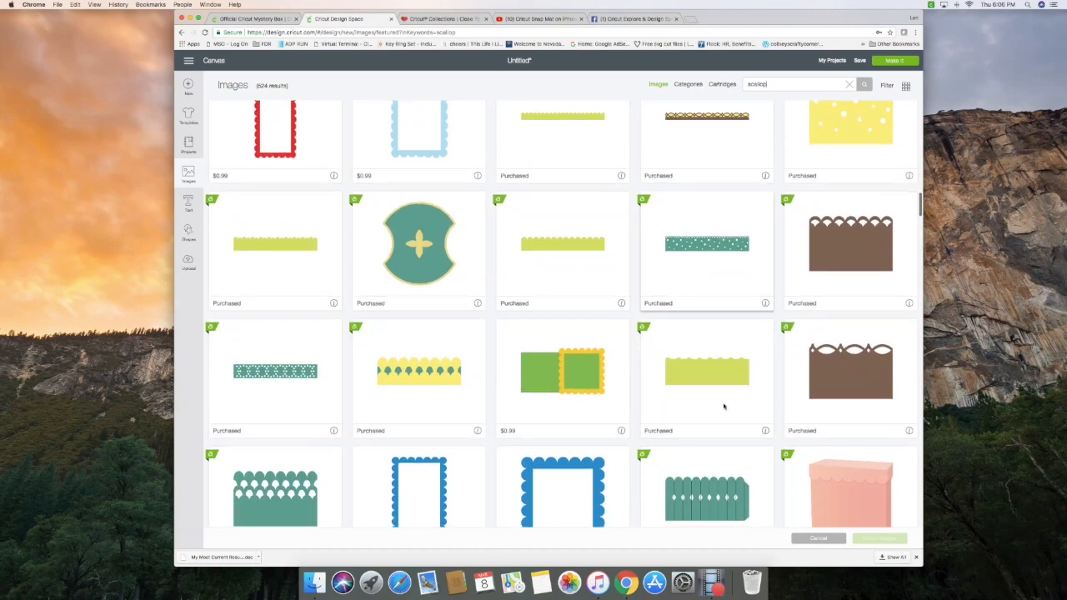
scroll(723, 406, down, 2)
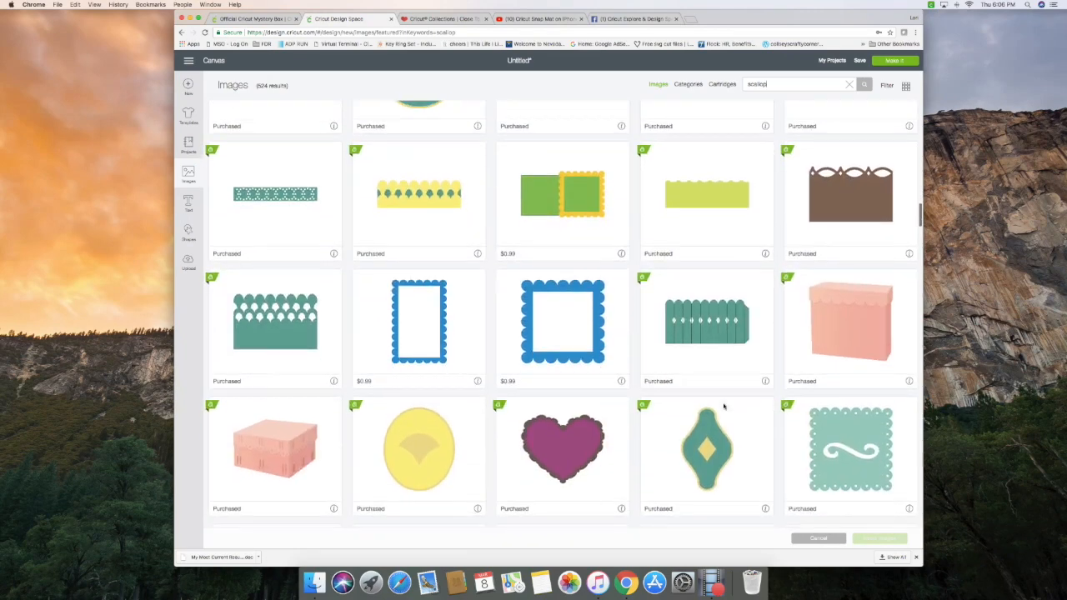
scroll(724, 406, down, 2)
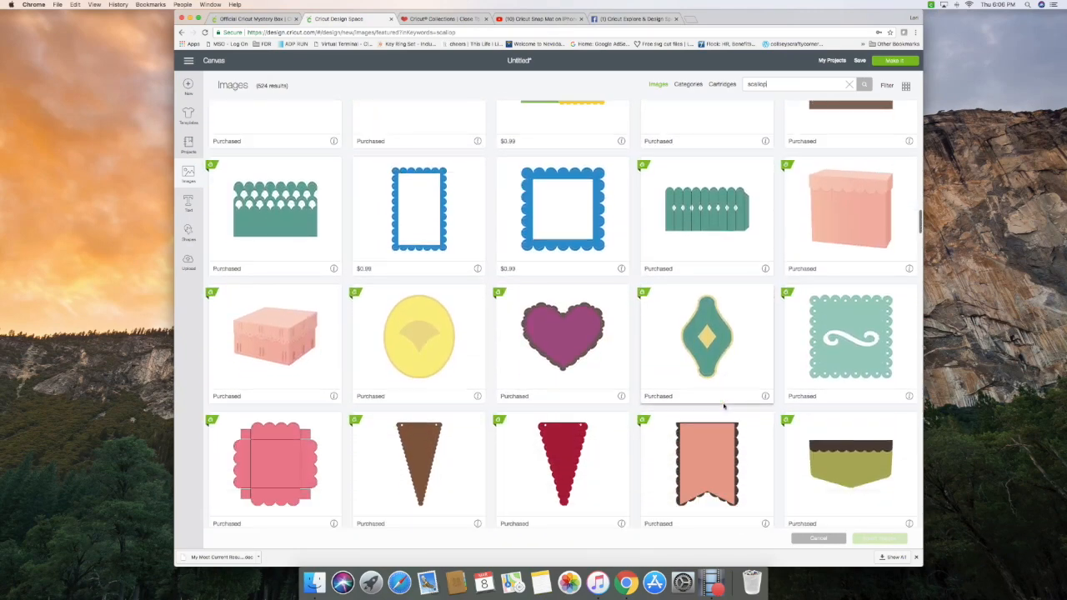
click(859, 326)
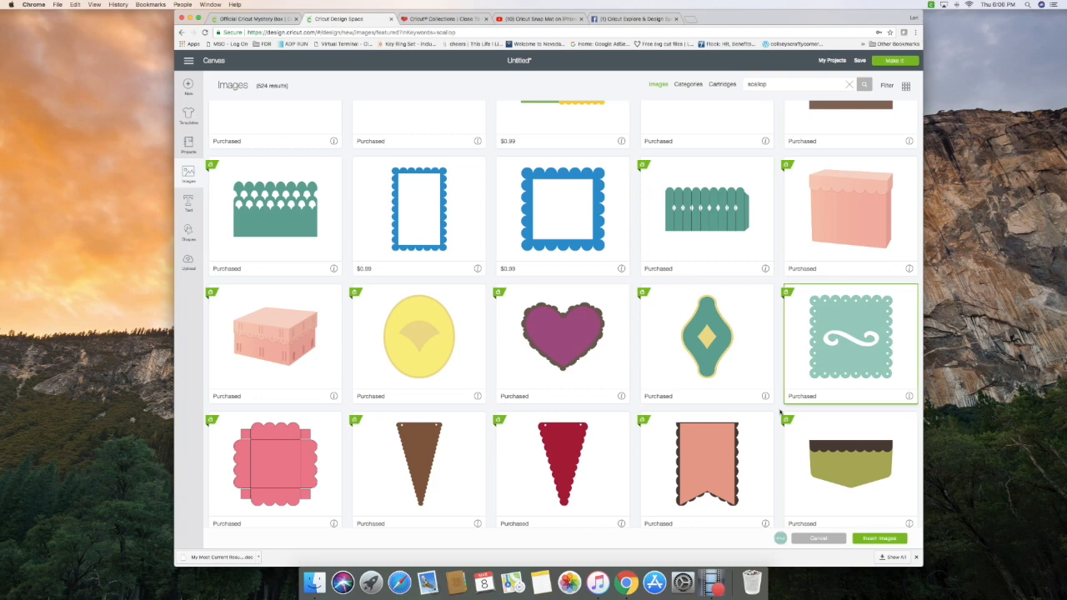
click(909, 396)
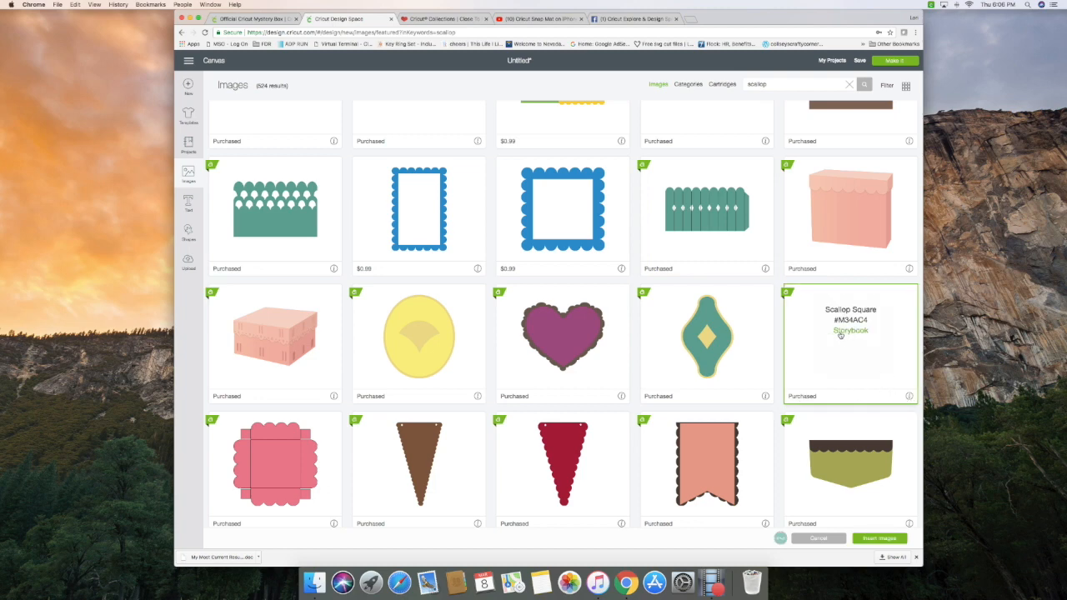
click(909, 397)
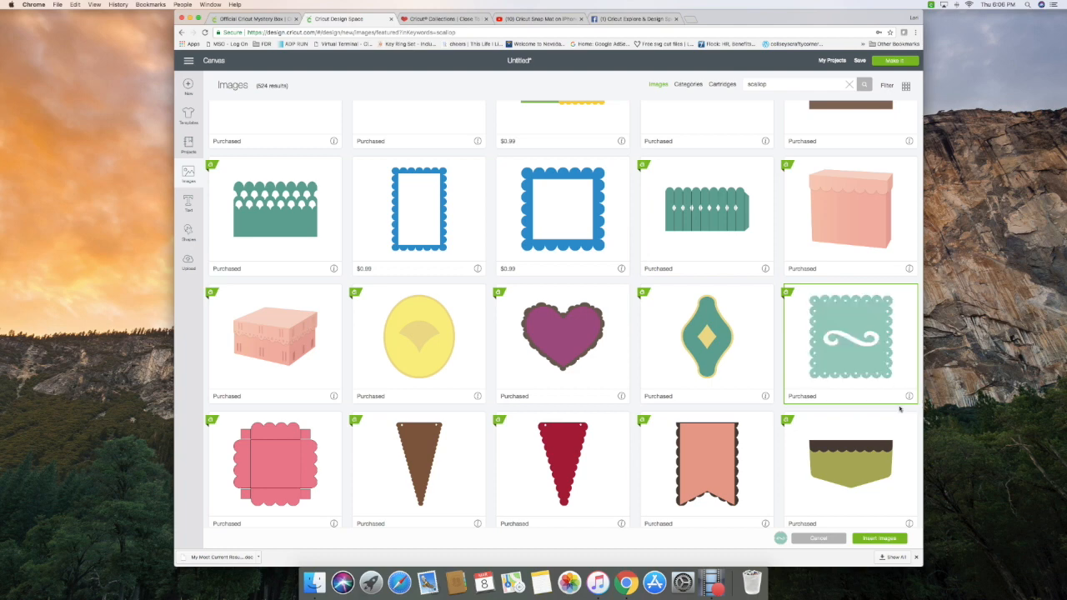
click(881, 538)
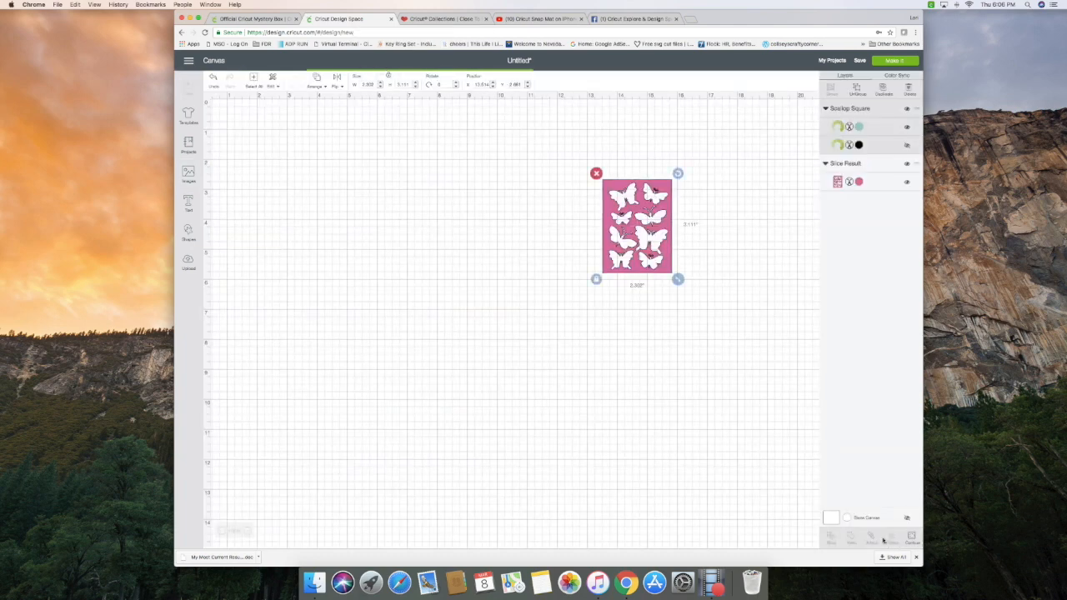
Step: Move the scallop square closer to the butterfly panel and enlarge it to about 5.8 inches wide
drag(332, 209, 420, 195)
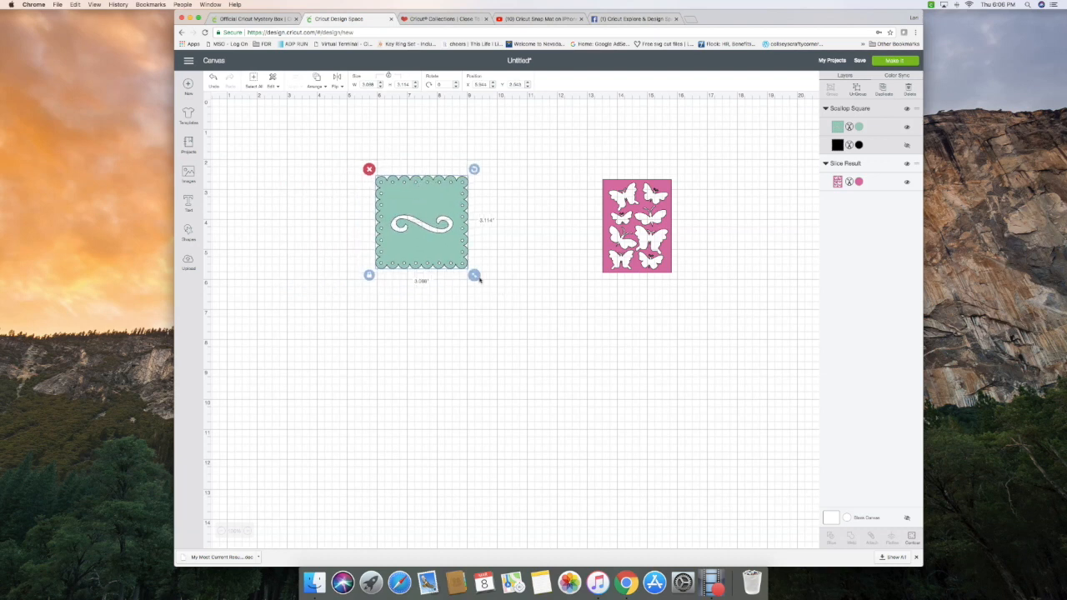
drag(475, 276, 583, 358)
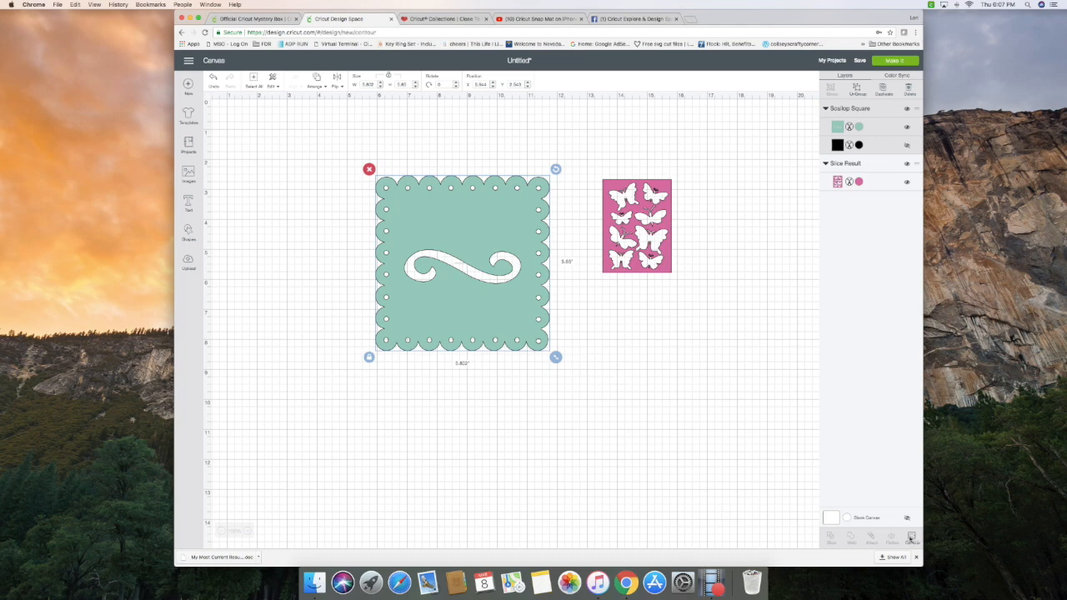
Step: Open Contour for the scallop square and hide the swirl cut-out and the upper holes along the right edge
click(913, 538)
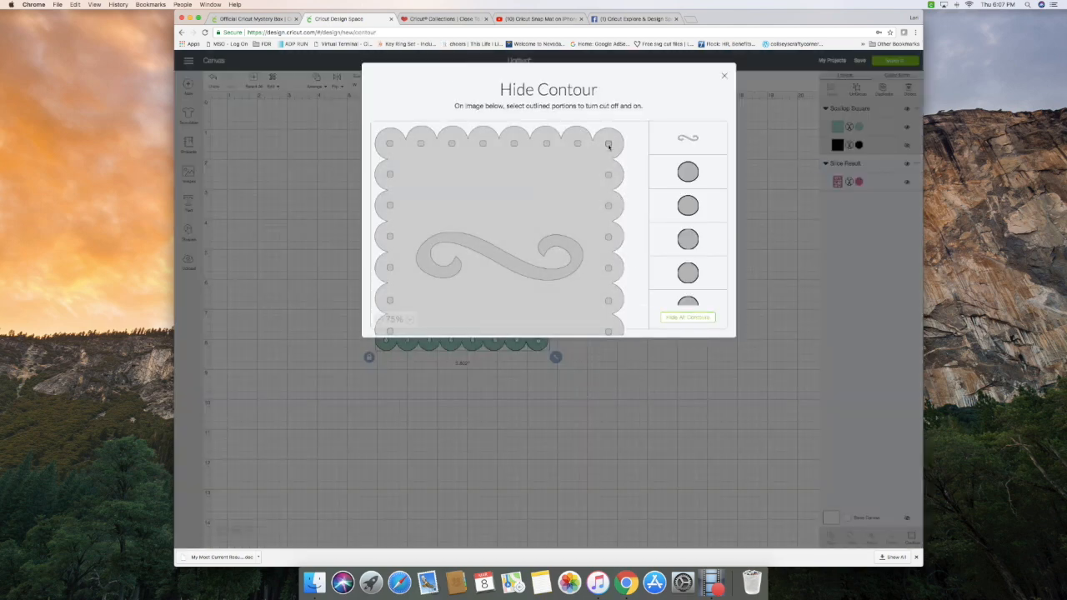
click(608, 144)
click(608, 175)
click(609, 205)
click(609, 235)
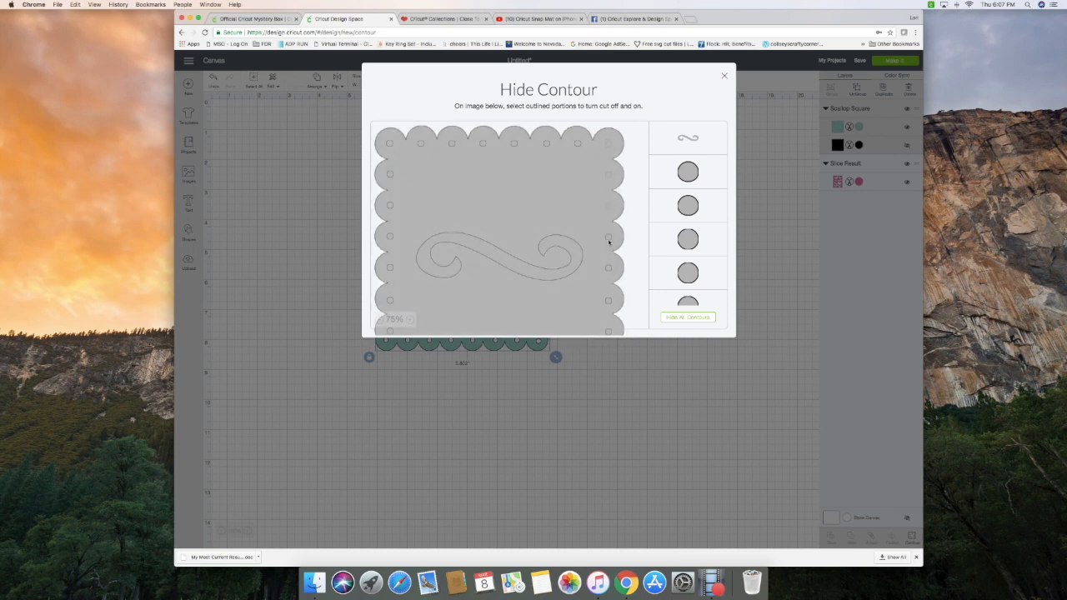
click(573, 269)
click(608, 269)
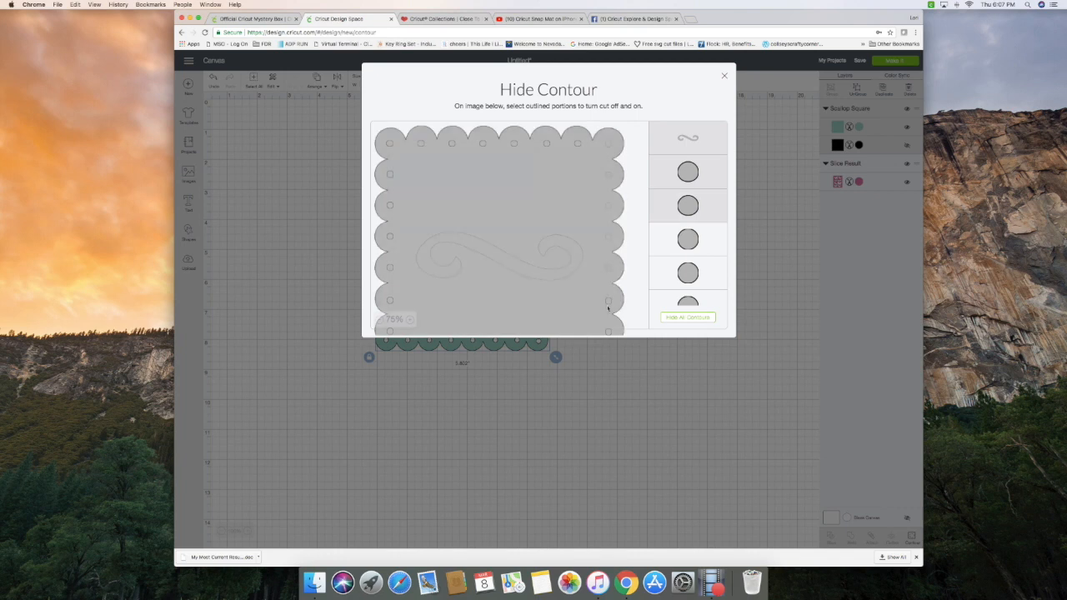
Step: Hide the remaining hole cut-outs along the scallop's top edge and the holes down its left edge
click(577, 144)
click(546, 145)
click(513, 143)
click(481, 144)
click(451, 143)
click(420, 143)
click(389, 143)
click(389, 173)
click(389, 206)
click(389, 237)
click(389, 267)
click(389, 300)
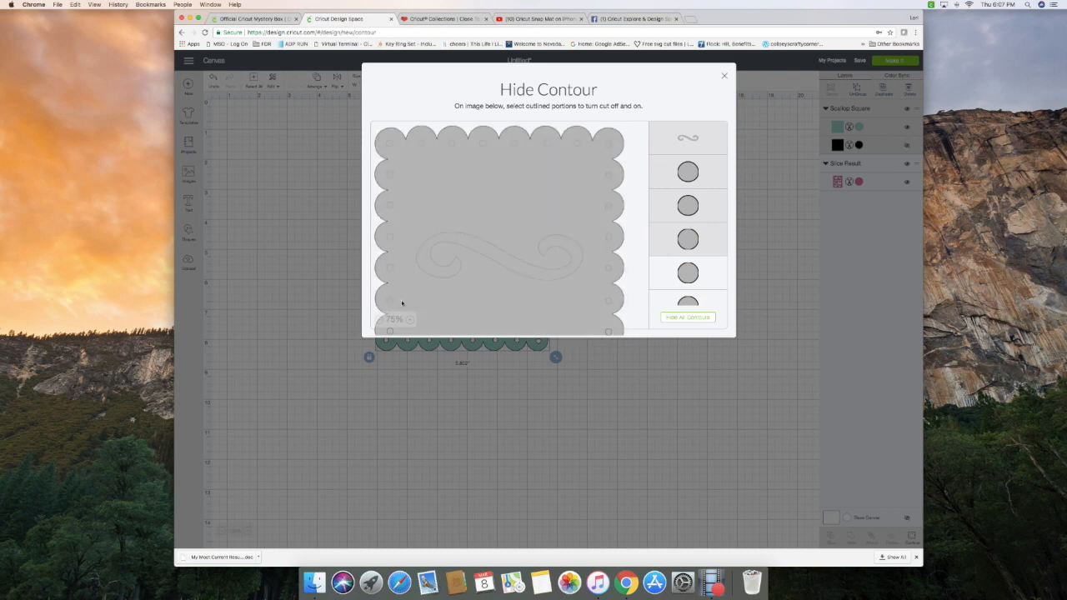
Step: Hide the remaining holes around the lower part of the scallop, including its bottom edge, and close Contour
scroll(456, 291, down, 3)
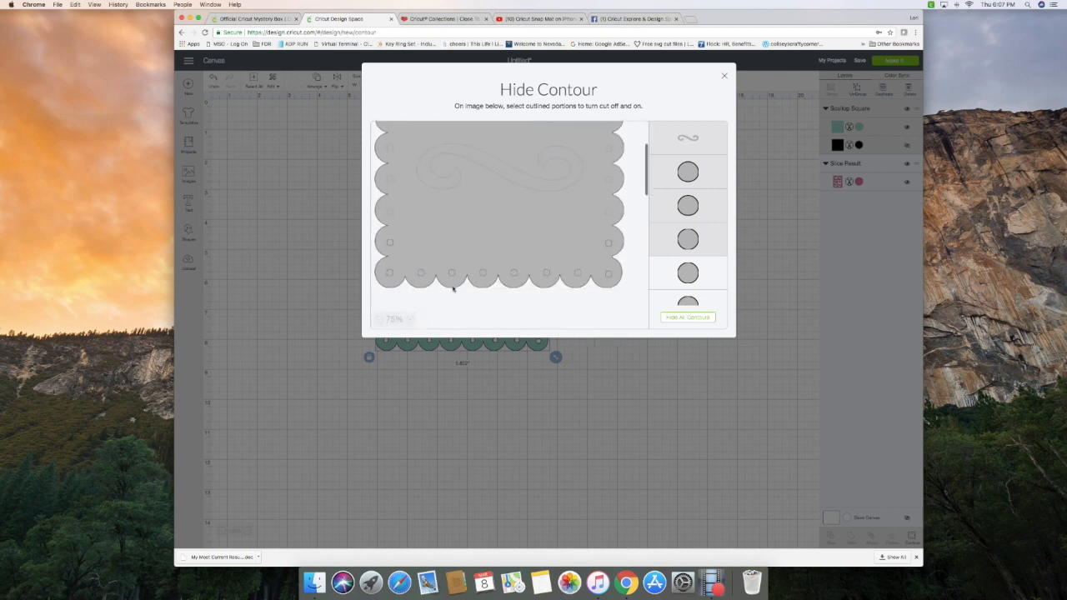
click(389, 241)
click(389, 273)
click(422, 273)
click(451, 273)
click(483, 273)
click(514, 274)
click(546, 273)
click(579, 275)
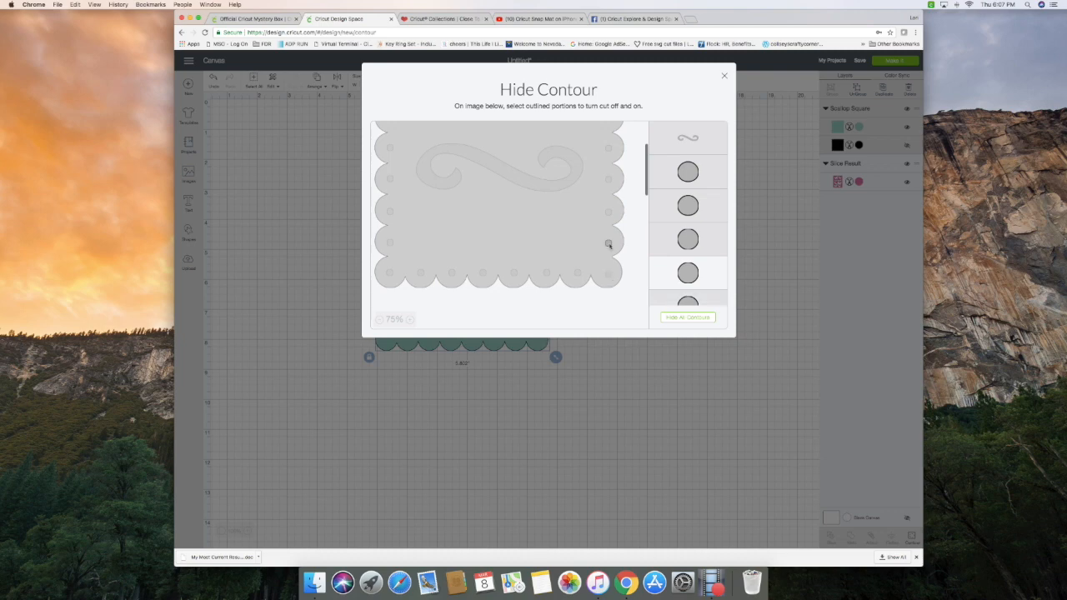
click(606, 244)
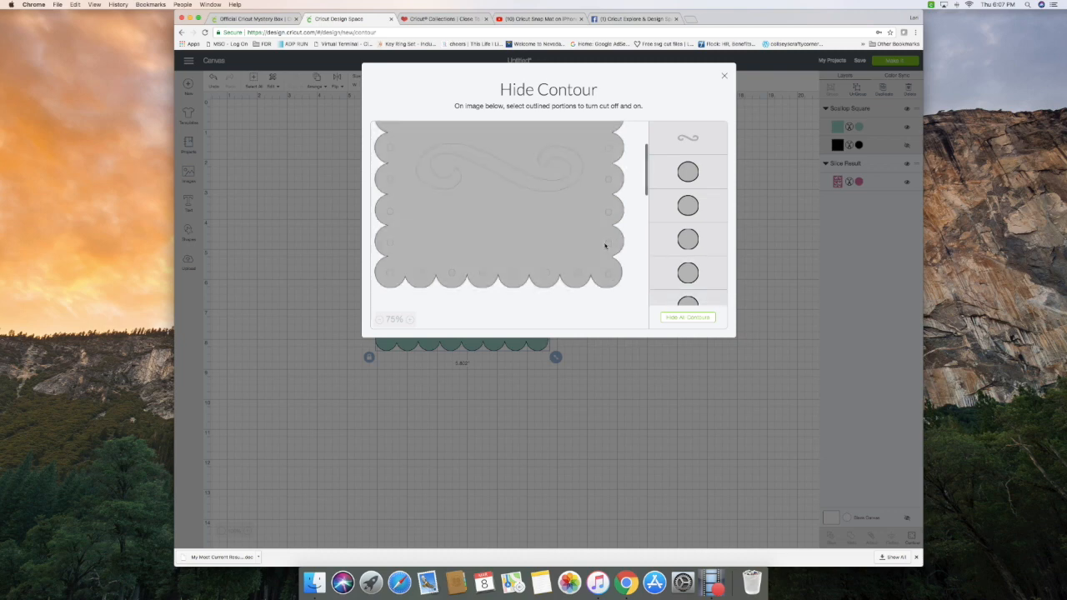
click(725, 77)
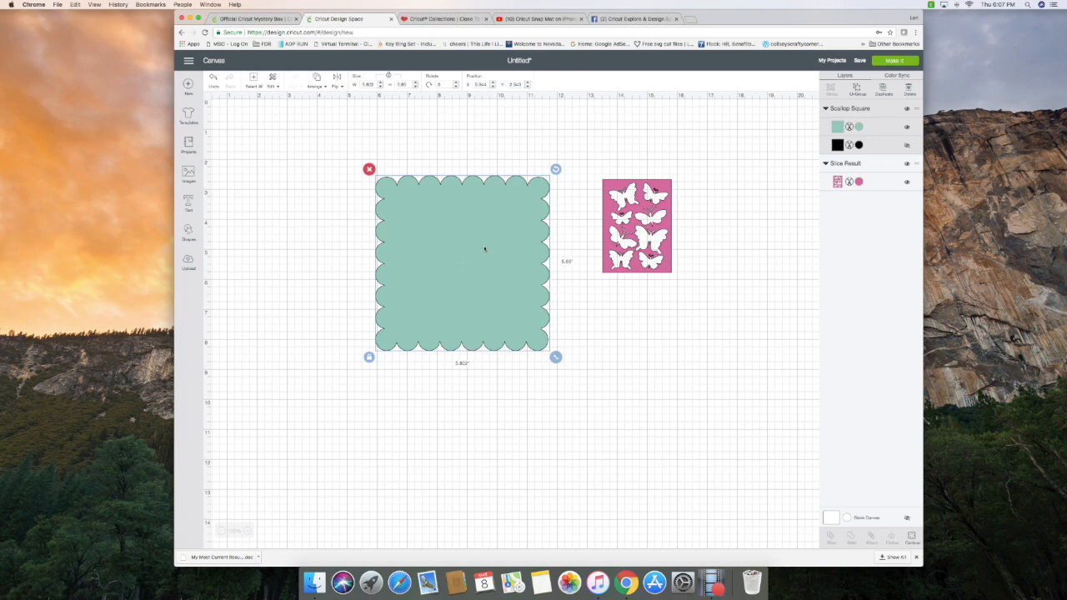
Step: Unlock the scallop's proportions and resize it to 4.25 inches wide by 5.5 inches high
click(369, 357)
drag(361, 83, 382, 86)
text(4.25)
key(Return)
key(Tab)
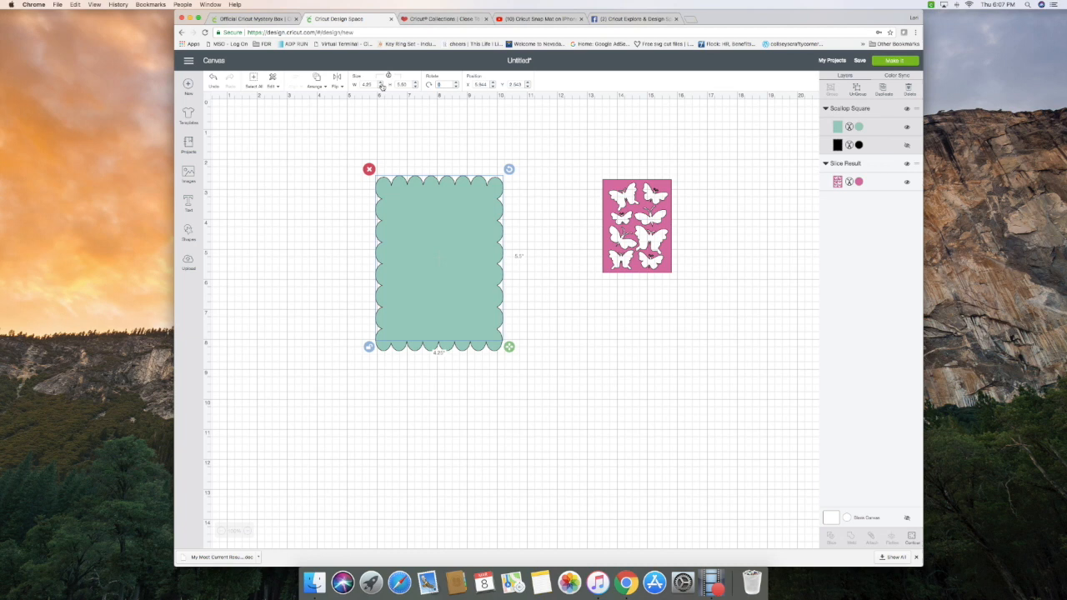
click(526, 191)
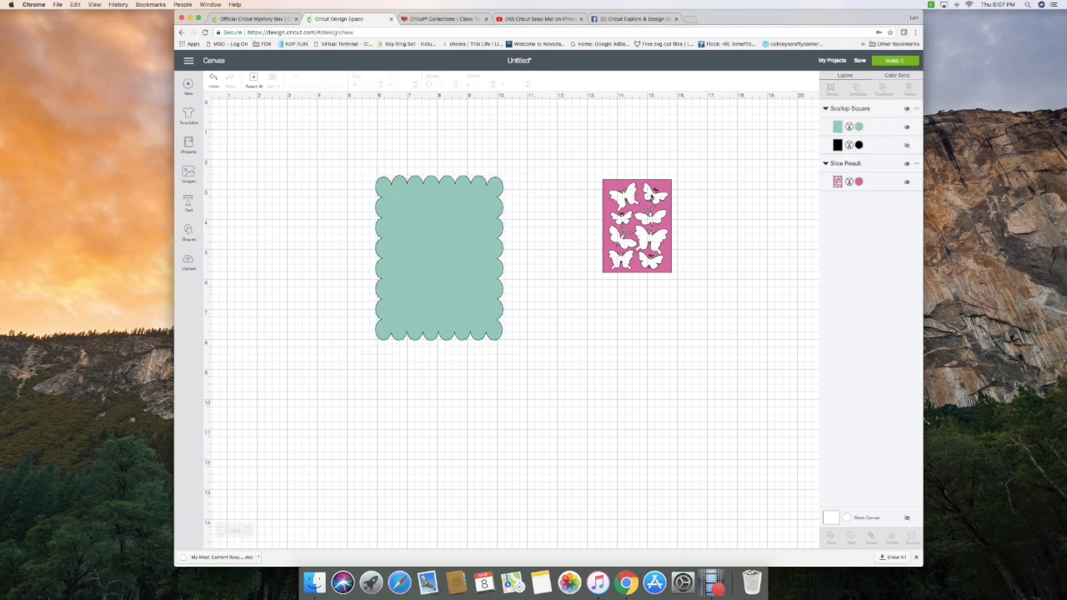
Step: Move the butterfly panel closer to the scallop, then show the scallop's hidden black layer and ungroup the two scallop layers
drag(658, 200, 589, 226)
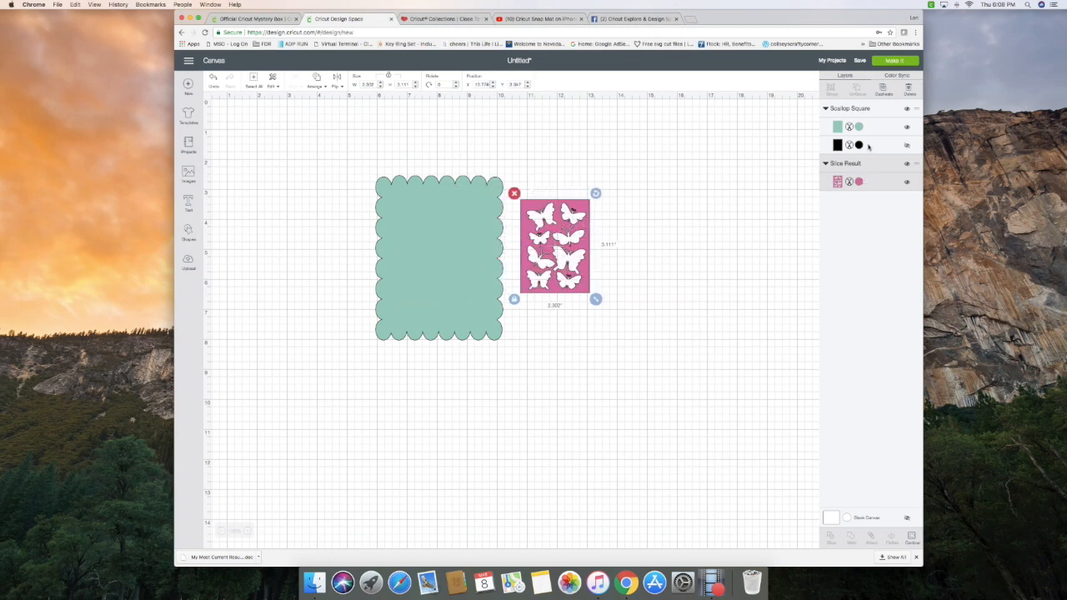
click(579, 181)
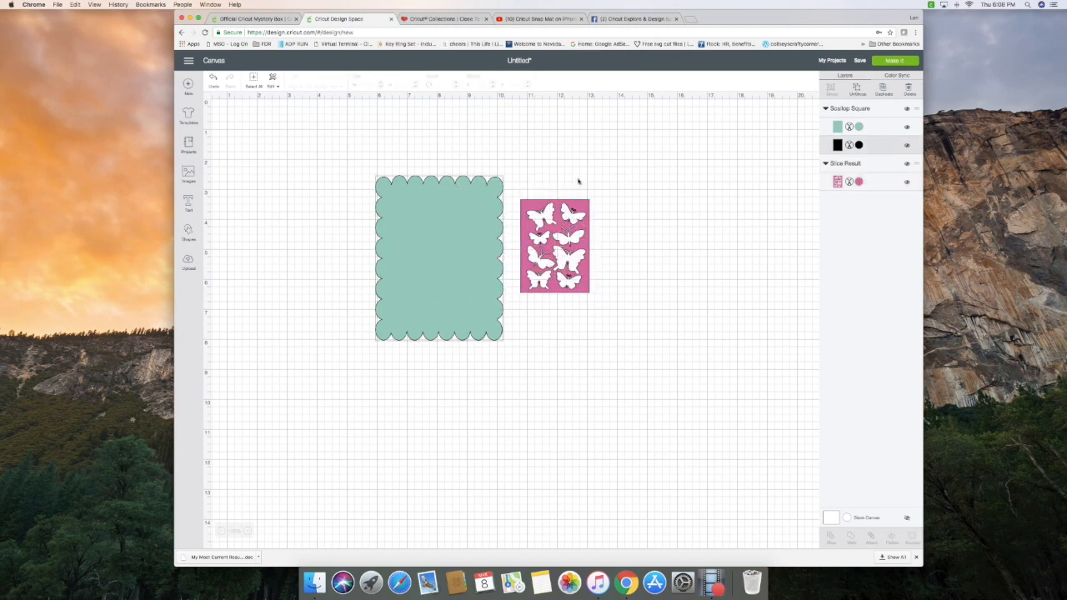
mouse_move(461, 213)
mouse_down()
mouse_move(457, 244)
mouse_move(463, 230)
mouse_up()
click(857, 88)
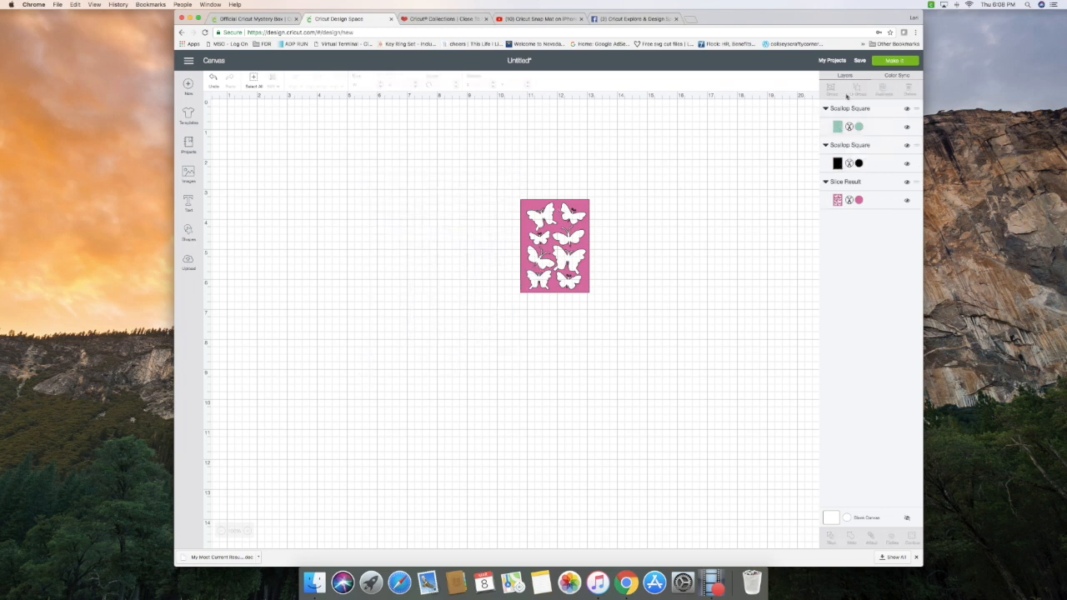
Step: Pull the teal scallop off the black one, delete the black scallop and reposition the teal one higher on the canvas
drag(477, 269, 413, 326)
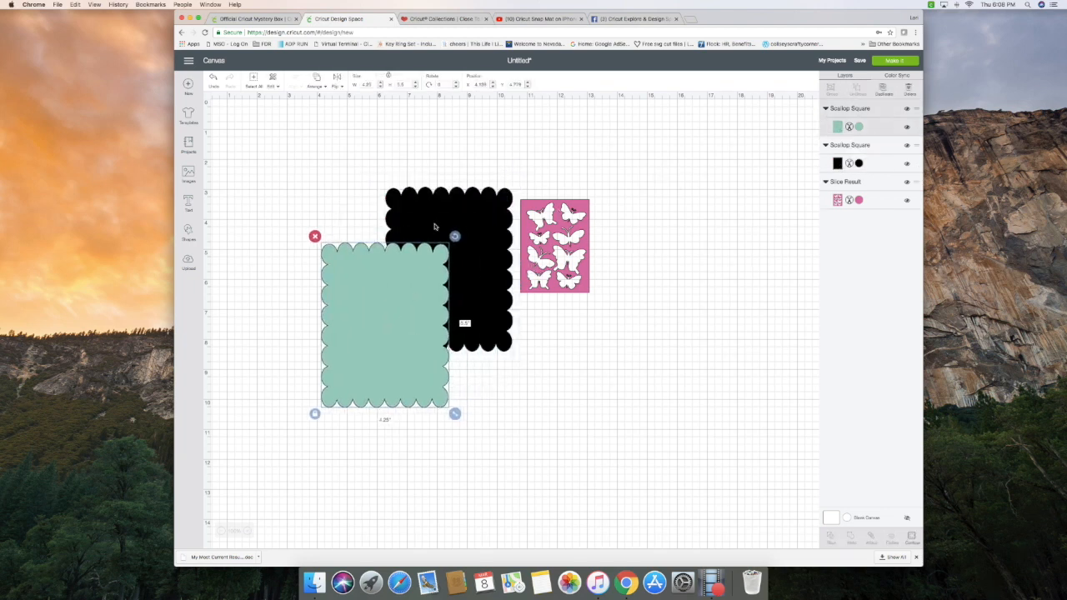
click(438, 213)
click(379, 181)
drag(375, 289, 397, 180)
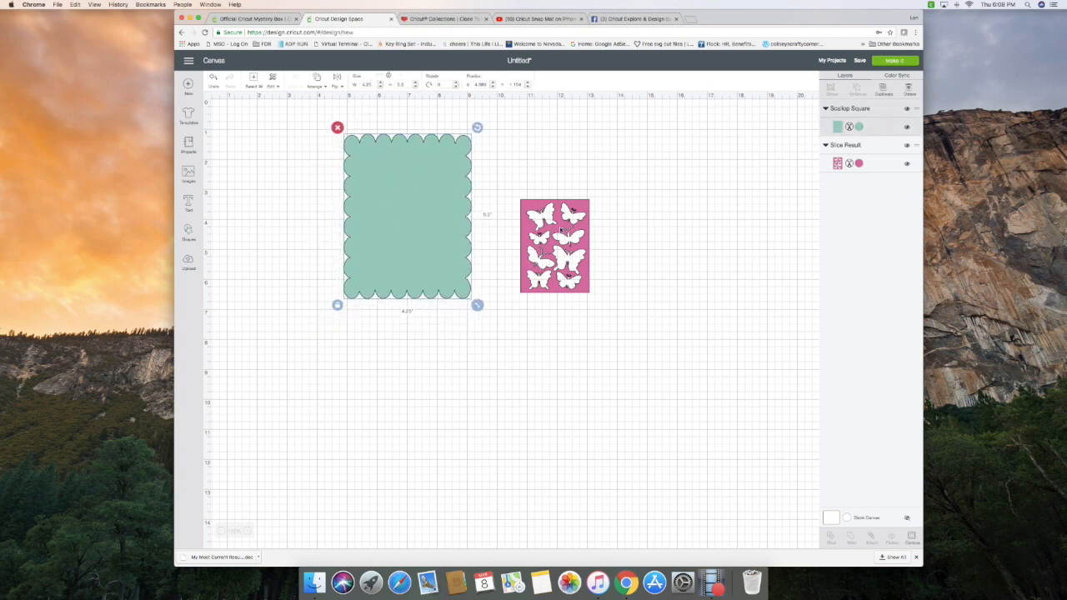
Step: Arrange the pink butterfly panel in front of the teal scallop in the layer order
click(562, 230)
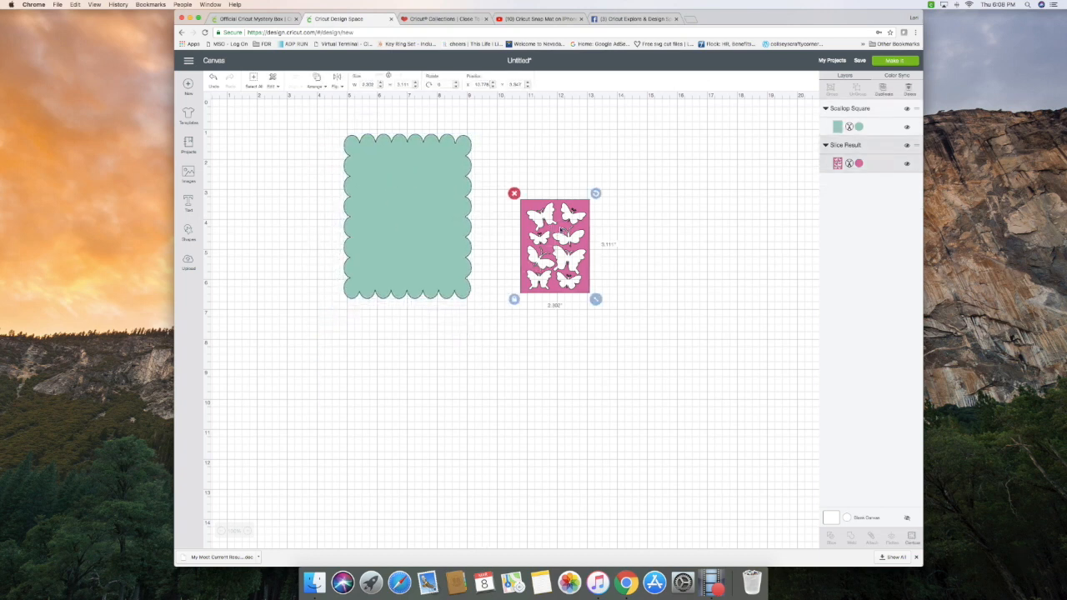
click(316, 84)
click(316, 133)
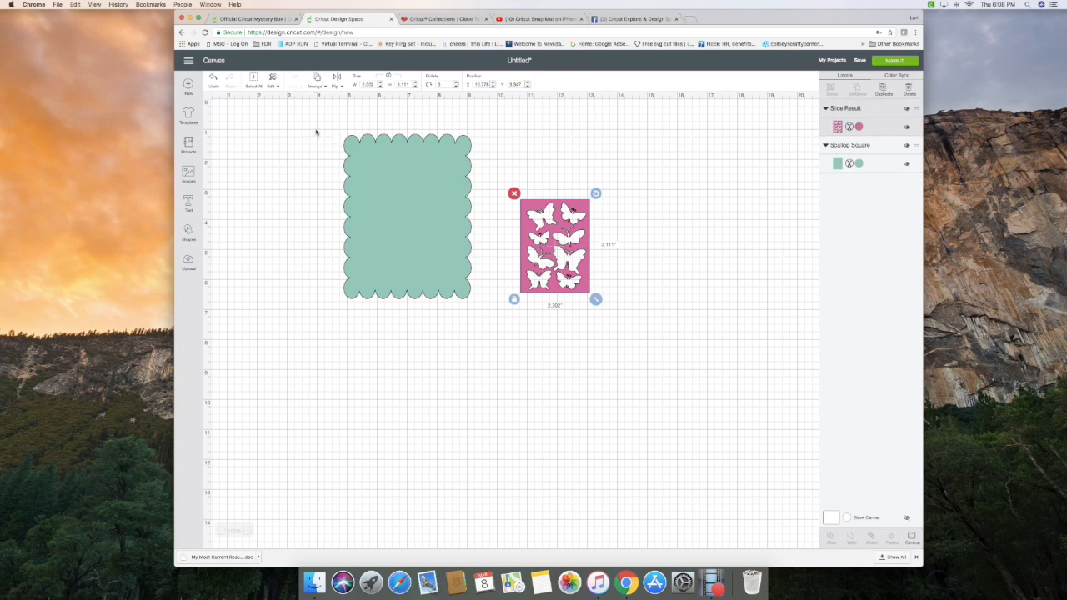
Step: Place the butterfly panel on the teal scallop, enlarge it to about 3.2 by 4.3 inches and centre it within the scalloped edge
drag(519, 215, 363, 167)
drag(434, 255, 475, 290)
drag(402, 222, 403, 222)
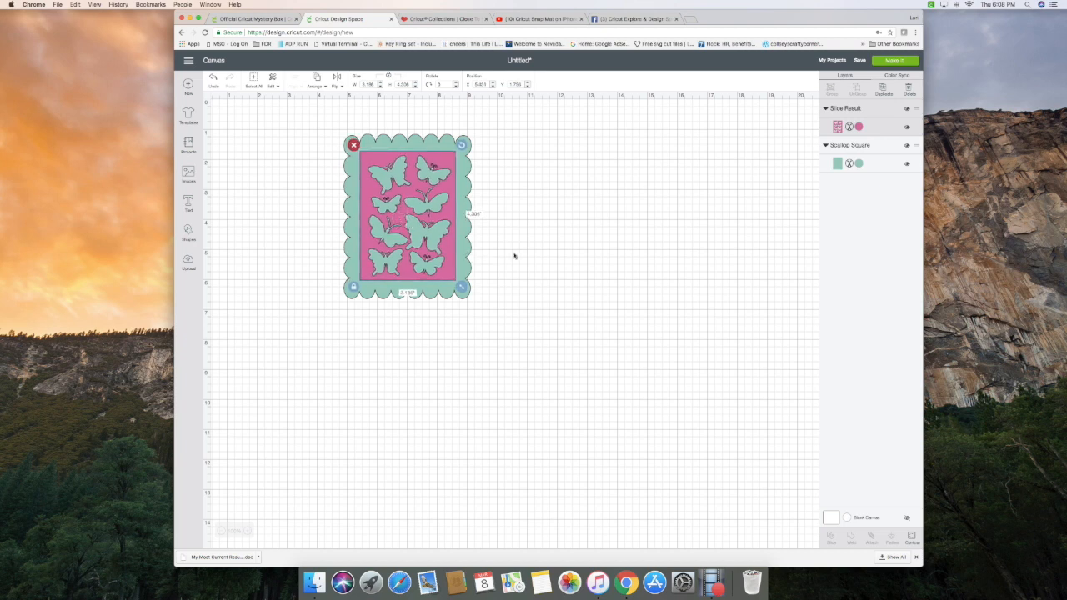